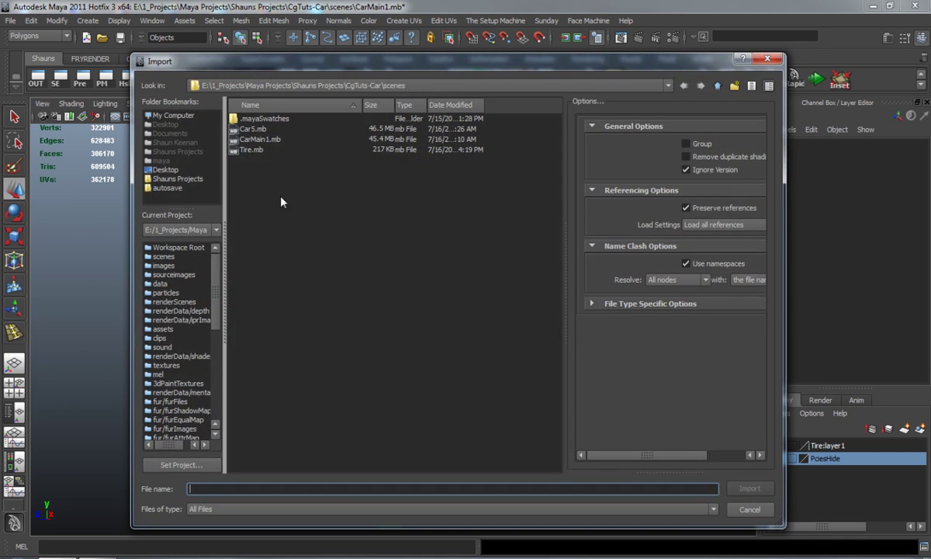
Import Tire.mb and set the whole tire group's Y rotation to 90
{"action": "double_click", "coordinate": [249, 150]}
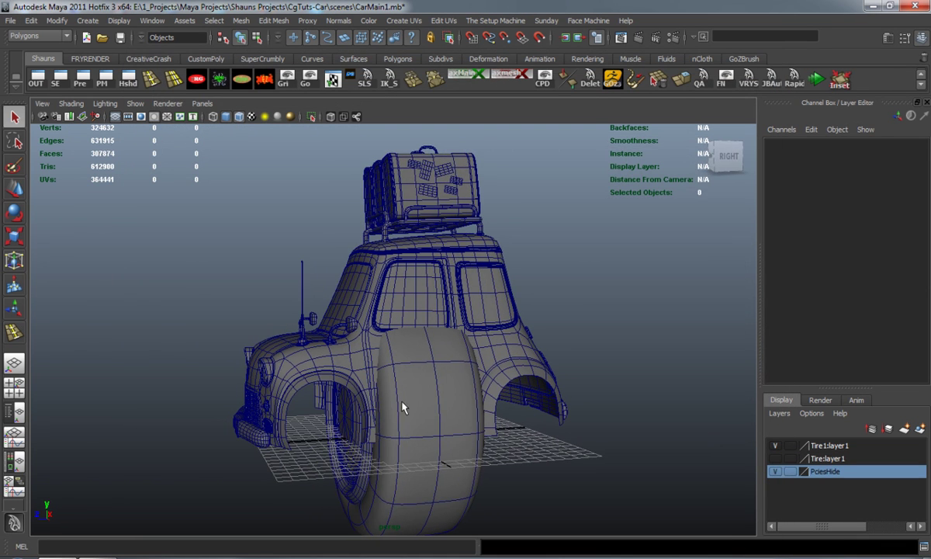
{"action": "left_click", "coordinate": [402, 433]}
{"action": "key", "text": "Up"}
{"action": "key", "text": "e"}
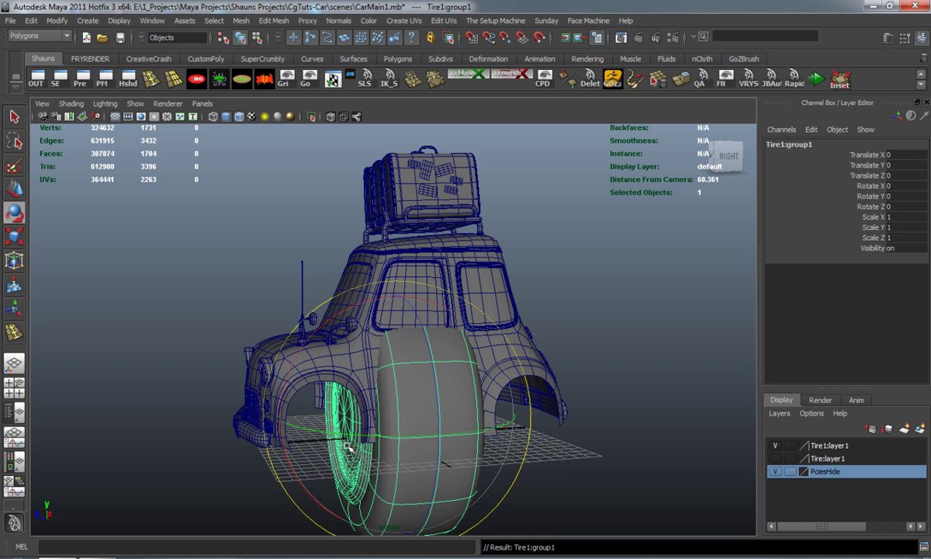
{"action": "left_click_drag", "start_coordinate": [309, 445], "coordinate": [403, 432]}
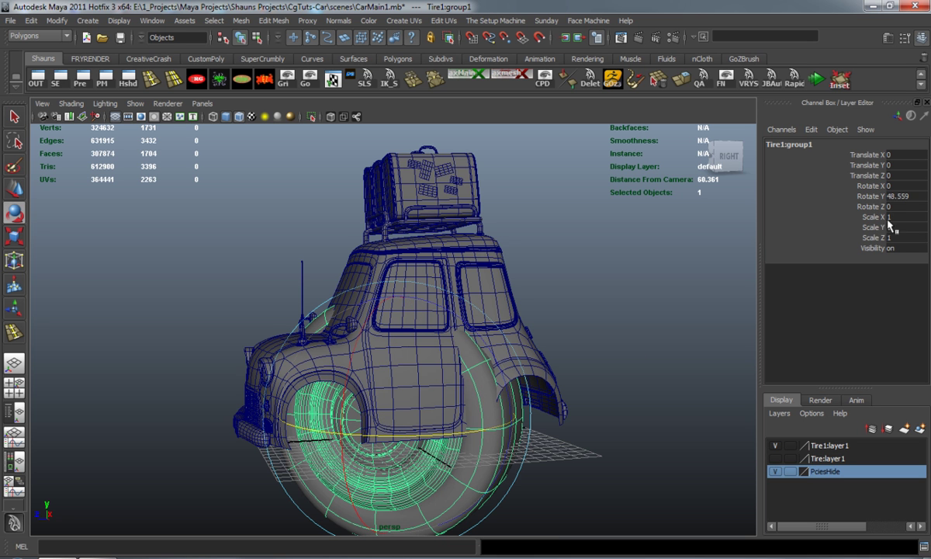
{"action": "left_click", "coordinate": [905, 197]}
{"action": "type", "text": "90"}
{"action": "key", "text": "Return"}
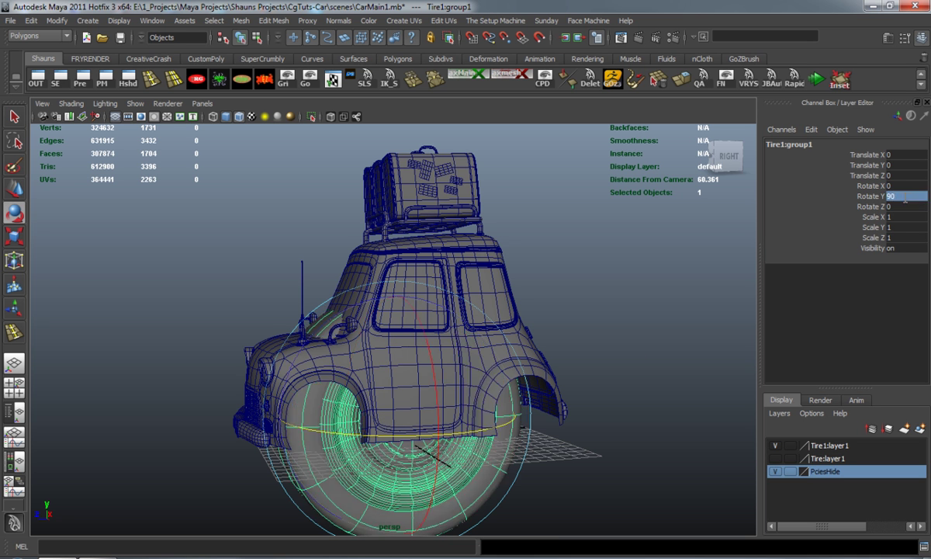
In the side view, move the tire group into the front wheel arch and scale it down to about 0.245
{"action": "key", "text": "space"}
{"action": "key", "text": "space"}
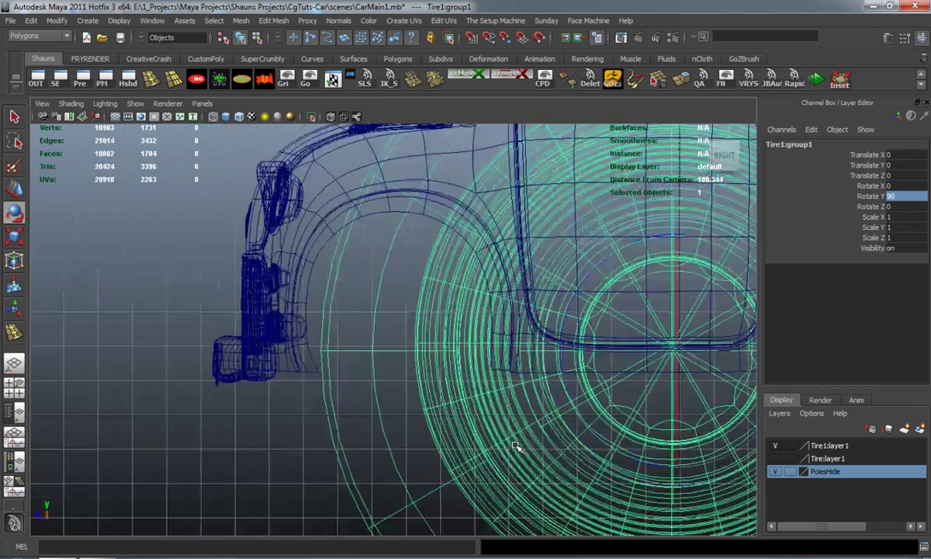
{"action": "middle_click_drag", "start_coordinate": [496, 395], "coordinate": [494, 396], "text": "alt"}
{"action": "key", "text": "w"}
{"action": "left_click_drag", "start_coordinate": [647, 348], "coordinate": [20, 322]}
{"action": "key", "text": "r"}
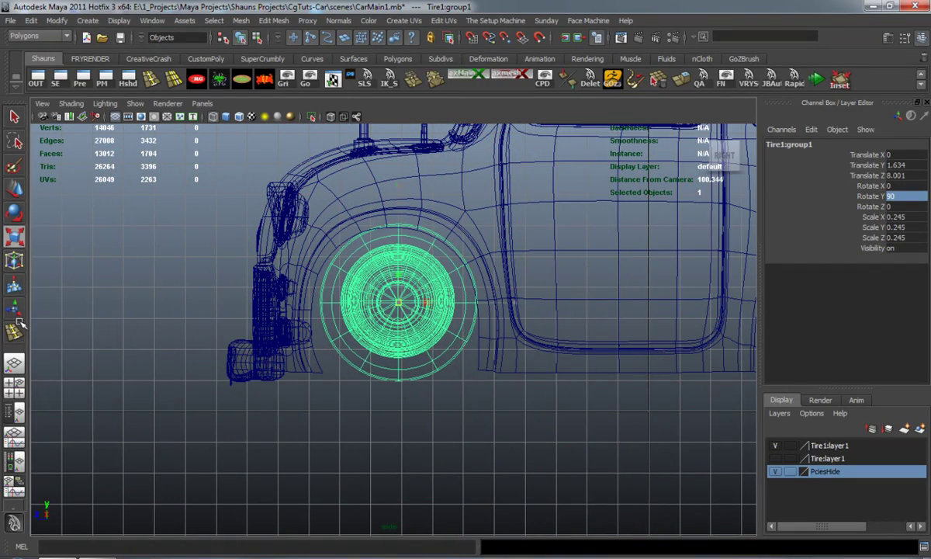
Refine the tire's fit in the front arch to about Translate Y 1.194, Translate Z 8.127 and scale 0.247
{"action": "key", "text": "w"}
{"action": "left_click_drag", "start_coordinate": [397, 220], "coordinate": [396, 233]}
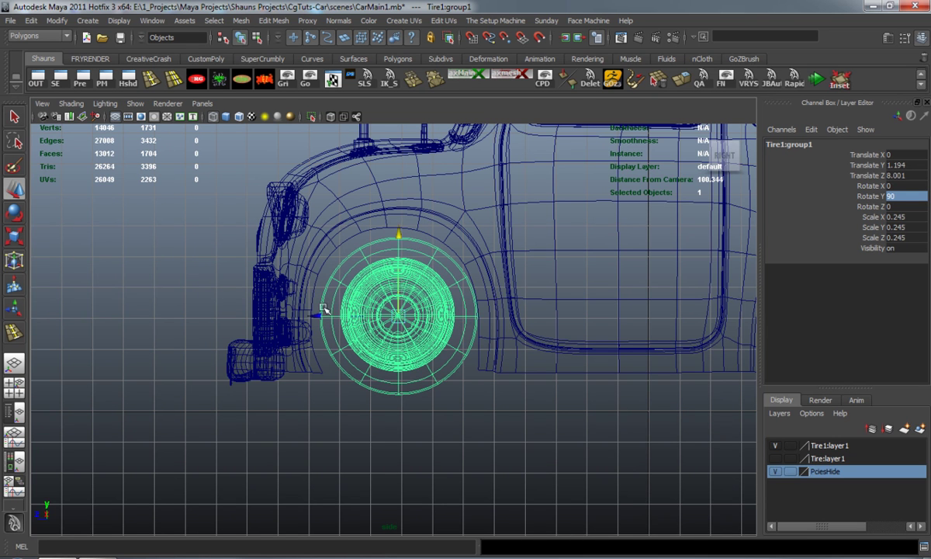
{"action": "key", "text": "r"}
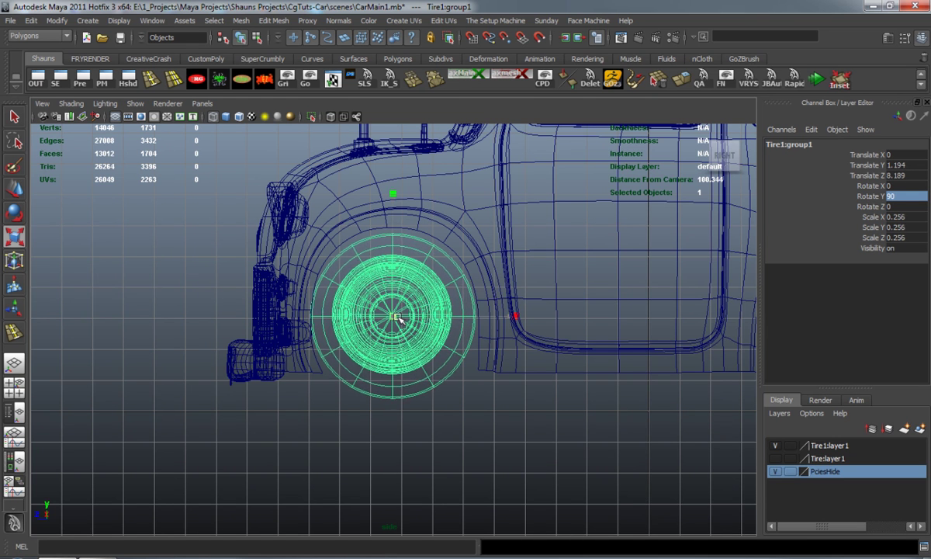
{"action": "key", "text": "w"}
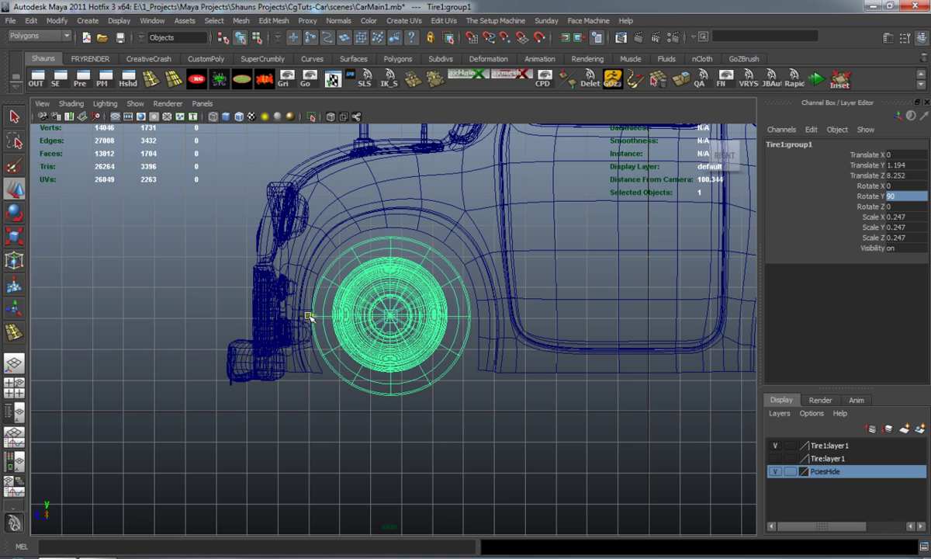
In the perspective view, move the tire sideways to about Translate X 7.99 and scale it to about 0.26
{"action": "key", "text": "space"}
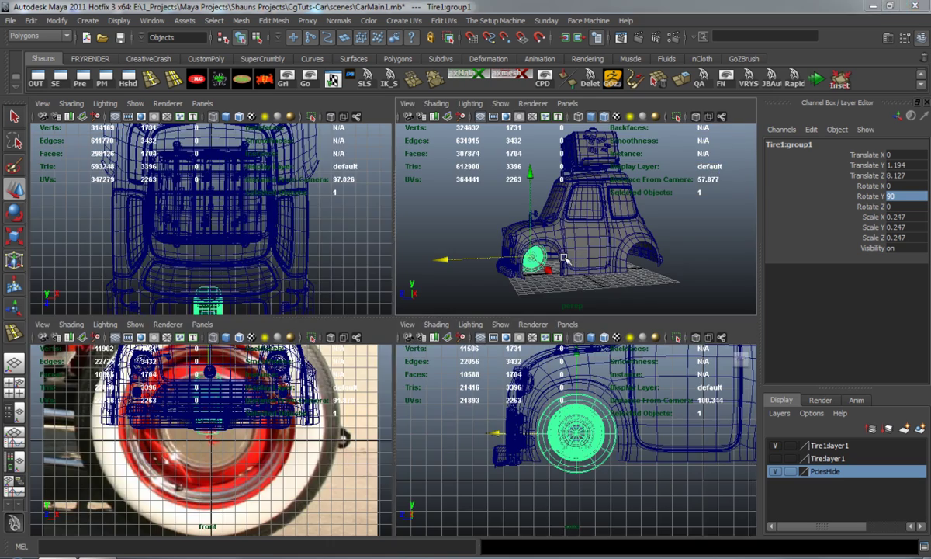
{"action": "key", "text": "space"}
{"action": "left_click_drag", "start_coordinate": [567, 322], "coordinate": [568, 300], "text": "alt"}
{"action": "scroll", "coordinate": [568, 300], "scroll_direction": "up", "scroll_amount": 4}
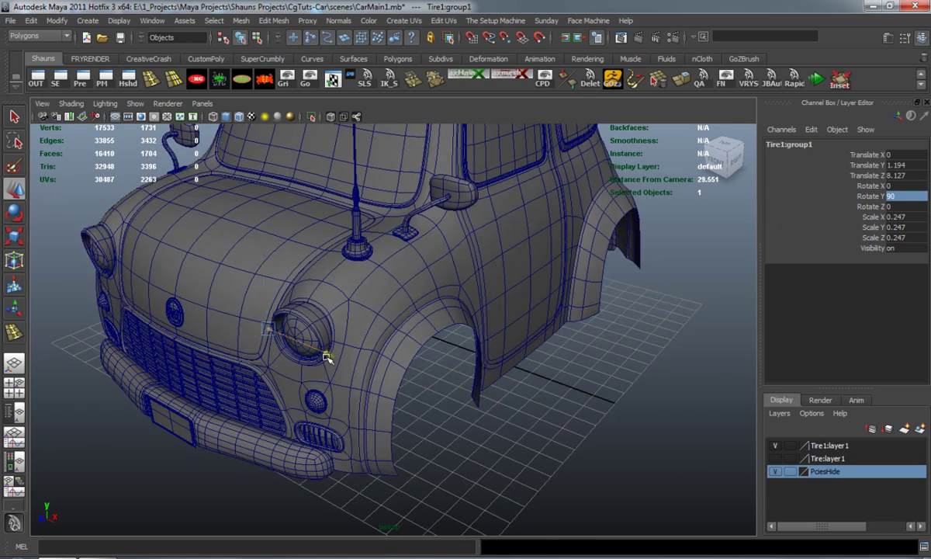
{"action": "left_click_drag", "start_coordinate": [327, 357], "coordinate": [409, 353]}
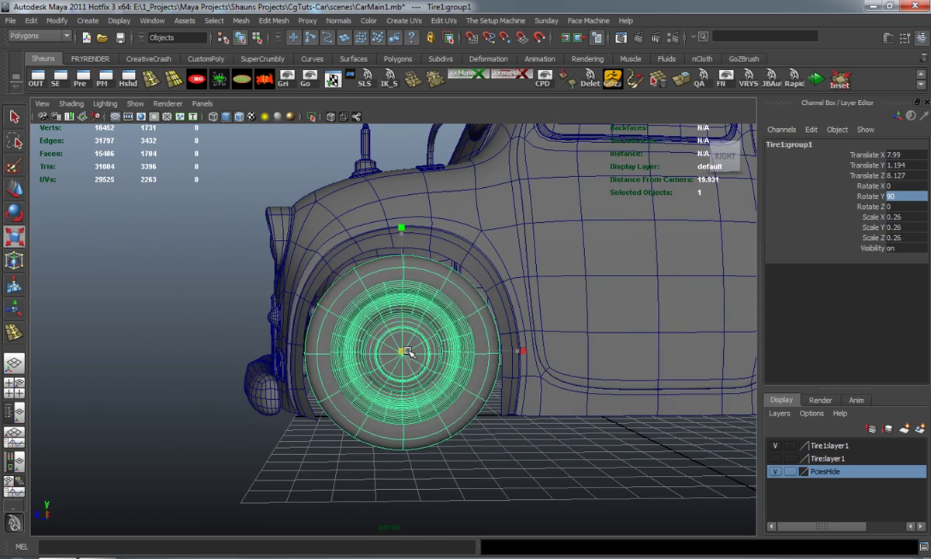
Tuck the tire further into the front wheel arch at about Translate X 7.403
{"action": "left_click", "coordinate": [193, 363]}
{"action": "mouse_move", "coordinate": [193, 363]}
{"action": "left_mouse_down", "text": "alt"}
{"action": "mouse_move", "coordinate": [229, 378]}
{"action": "mouse_move", "coordinate": [380, 374]}
{"action": "mouse_move", "coordinate": [181, 402]}
{"action": "mouse_move", "coordinate": [191, 380]}
{"action": "left_mouse_up", "text": "alt"}
{"action": "key", "text": "ctrl+z"}
{"action": "key", "text": "w"}
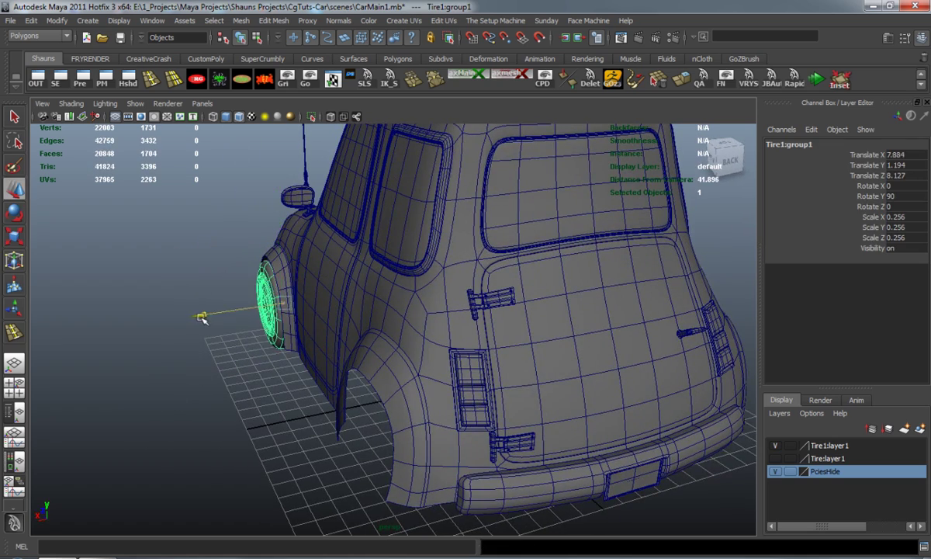
{"action": "left_click_drag", "start_coordinate": [201, 318], "coordinate": [432, 332]}
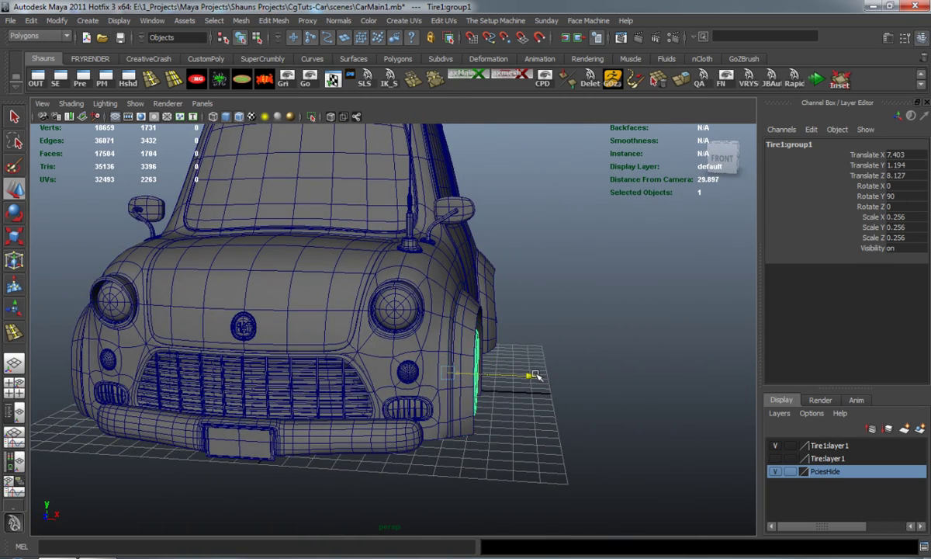
Freeze the front tire's transformations and place a duplicate in the rear wheel arch at about Translate Z -15.783
{"action": "left_click_drag", "start_coordinate": [536, 376], "coordinate": [388, 361], "text": "alt"}
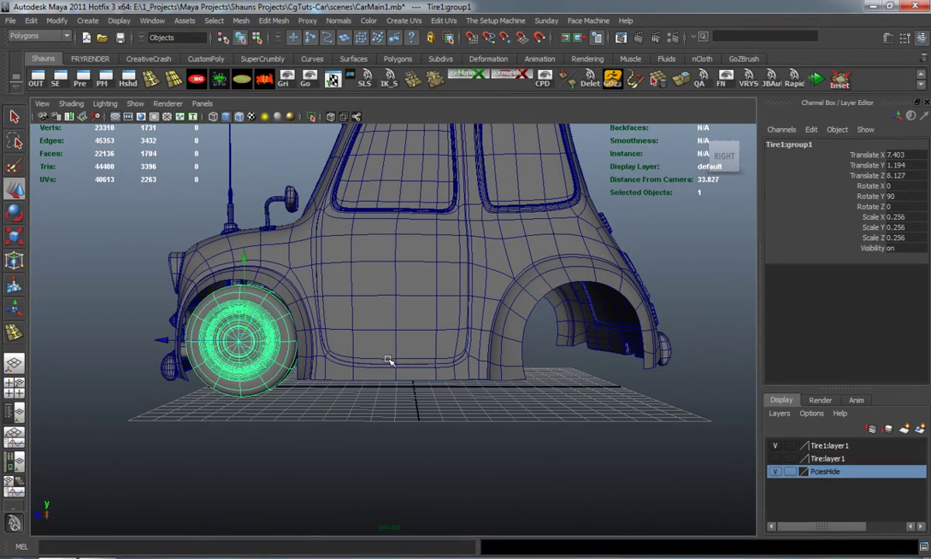
{"action": "left_click", "coordinate": [264, 80]}
{"action": "middle_click_drag", "start_coordinate": [351, 337], "coordinate": [273, 340], "text": "alt"}
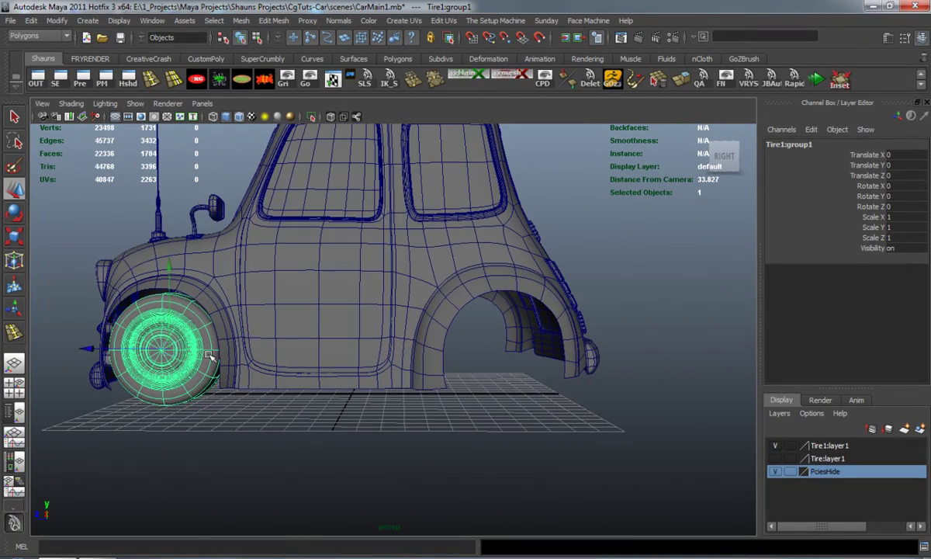
{"action": "left_click_drag", "start_coordinate": [100, 350], "coordinate": [415, 359]}
{"action": "middle_click_drag", "start_coordinate": [395, 362], "coordinate": [291, 340], "text": "alt"}
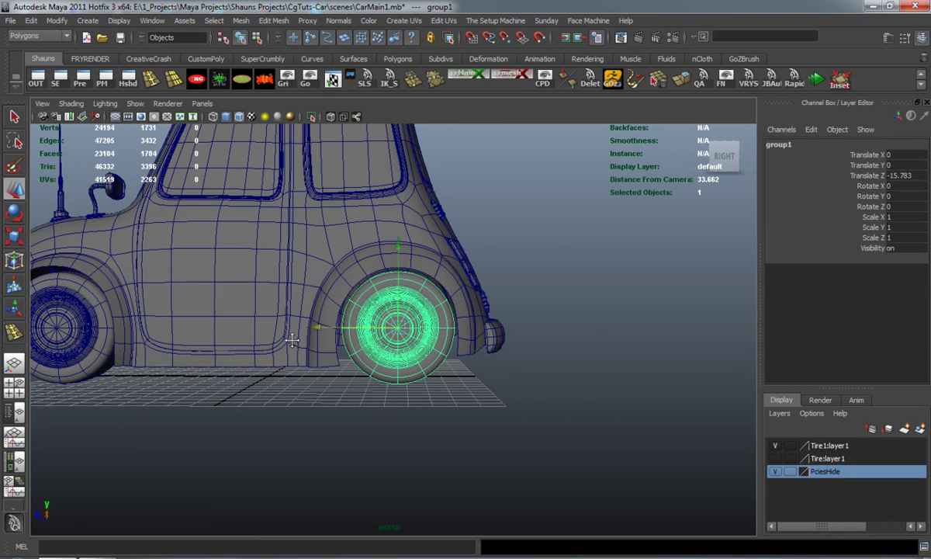
{"action": "left_click_drag", "start_coordinate": [291, 340], "coordinate": [290, 339], "text": "alt"}
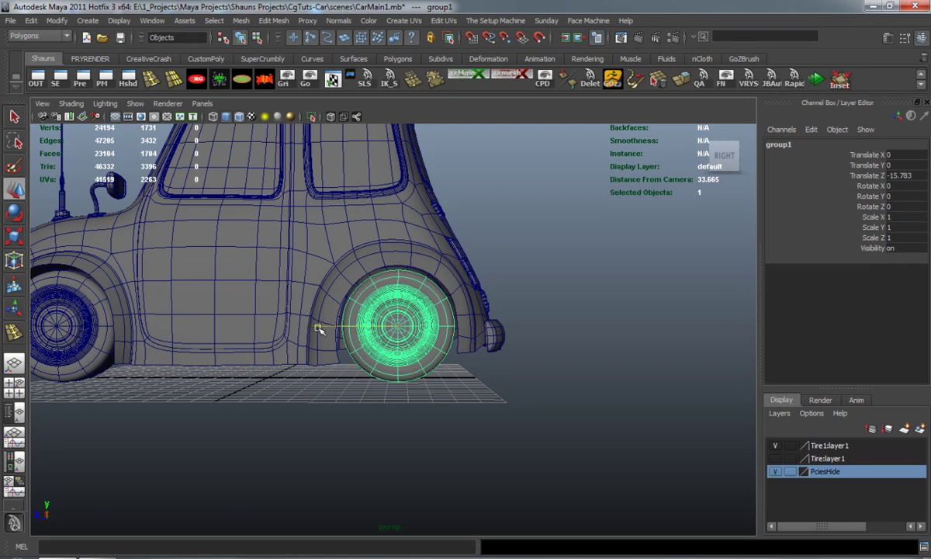
{"action": "left_click", "coordinate": [248, 408]}
{"action": "left_click_drag", "start_coordinate": [193, 385], "coordinate": [327, 397], "text": "alt"}
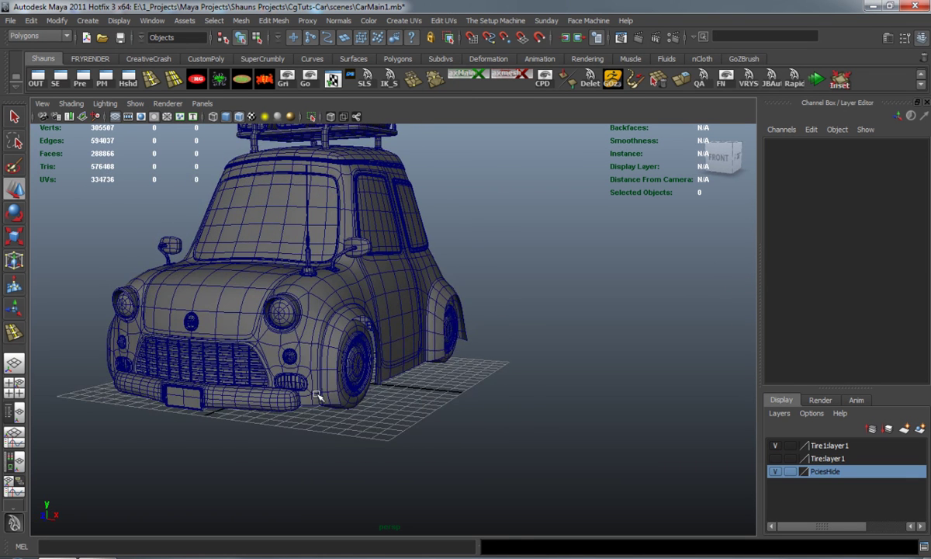
Group the front and rear tires together and name the group Tires
{"action": "key", "text": "ctrl+z"}
{"action": "scroll", "coordinate": [327, 398], "scroll_direction": "up", "scroll_amount": 2}
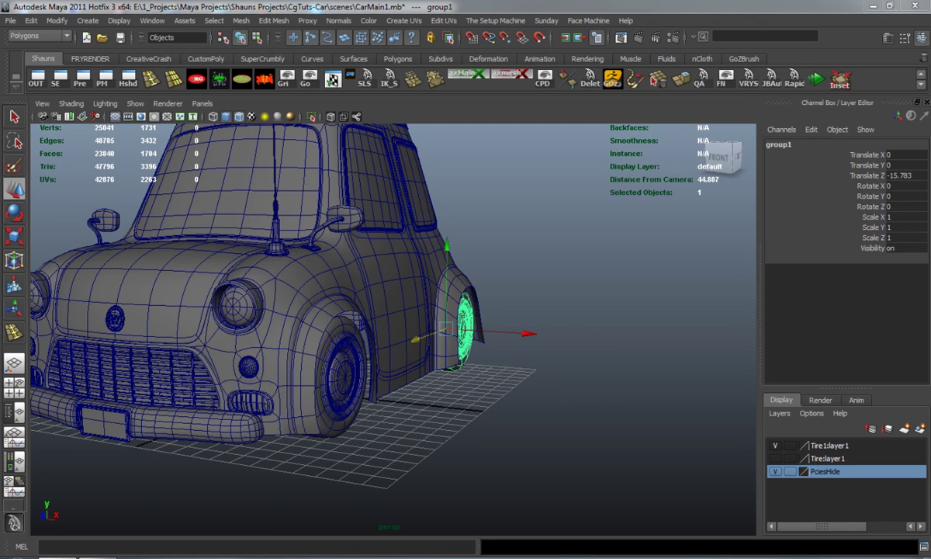
{"action": "left_click", "coordinate": [344, 378], "text": "shift"}
{"action": "key", "text": "ctrl+g"}
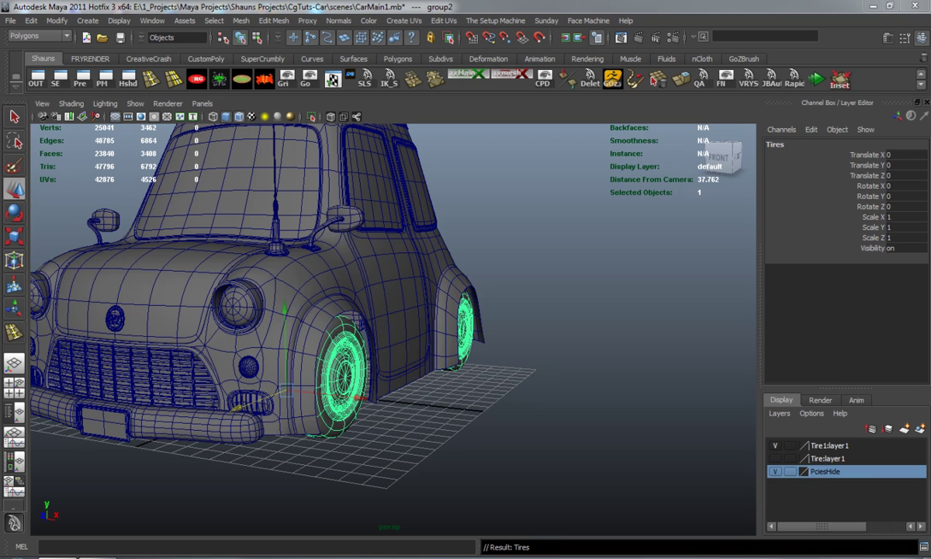
Center the pivot of the Tires group and clean up its channel attributes
{"action": "left_click_drag", "start_coordinate": [930, 106], "coordinate": [623, 102]}
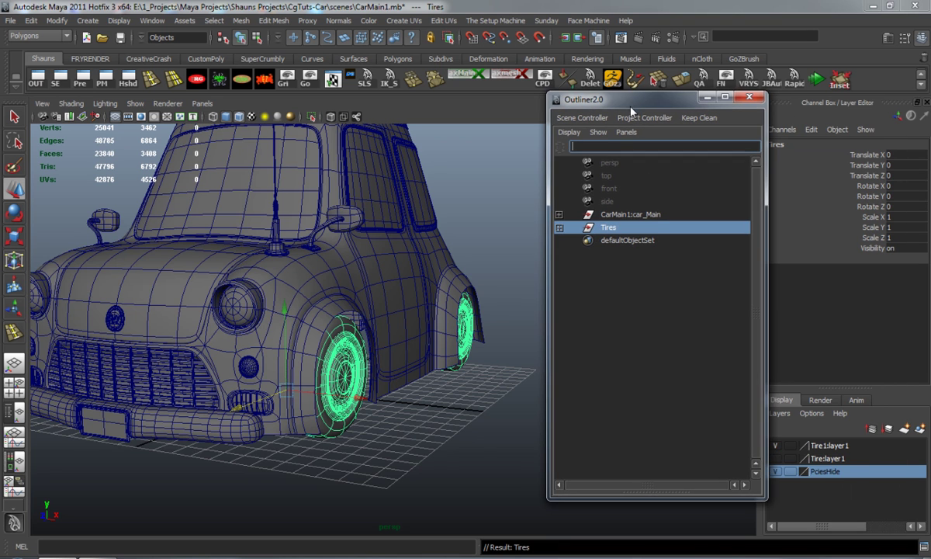
{"action": "left_click_drag", "start_coordinate": [185, 355], "coordinate": [293, 279], "text": "alt"}
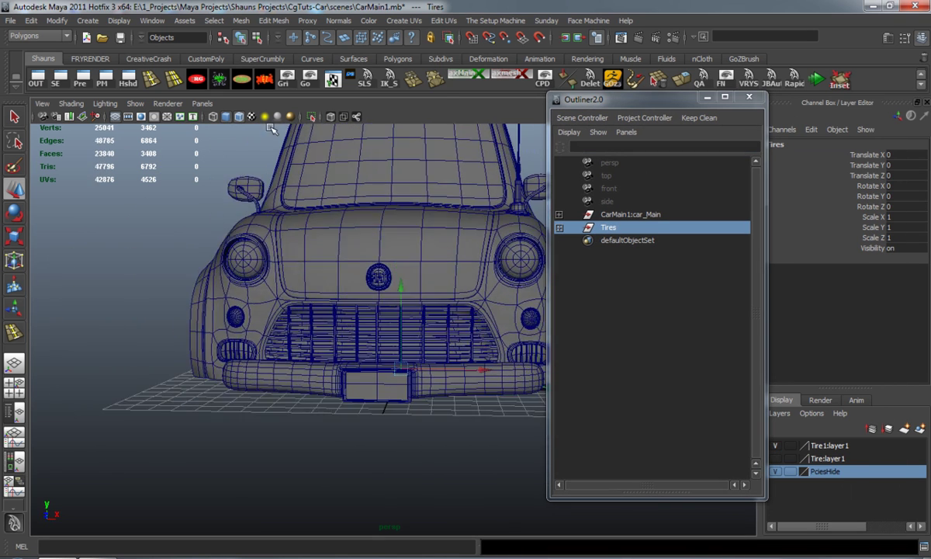
{"action": "left_click", "coordinate": [268, 82]}
{"action": "left_click_drag", "start_coordinate": [663, 104], "coordinate": [930, 116]}
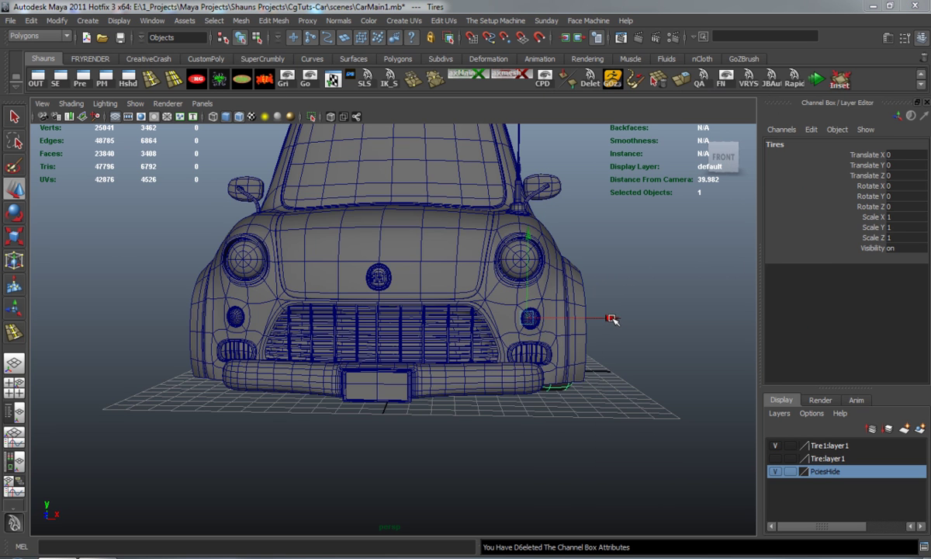
Try mirroring the Tires group onto the car's opposite side with Scale X -1 and Translate X about -14.711
{"action": "left_click_drag", "start_coordinate": [612, 319], "coordinate": [383, 325]}
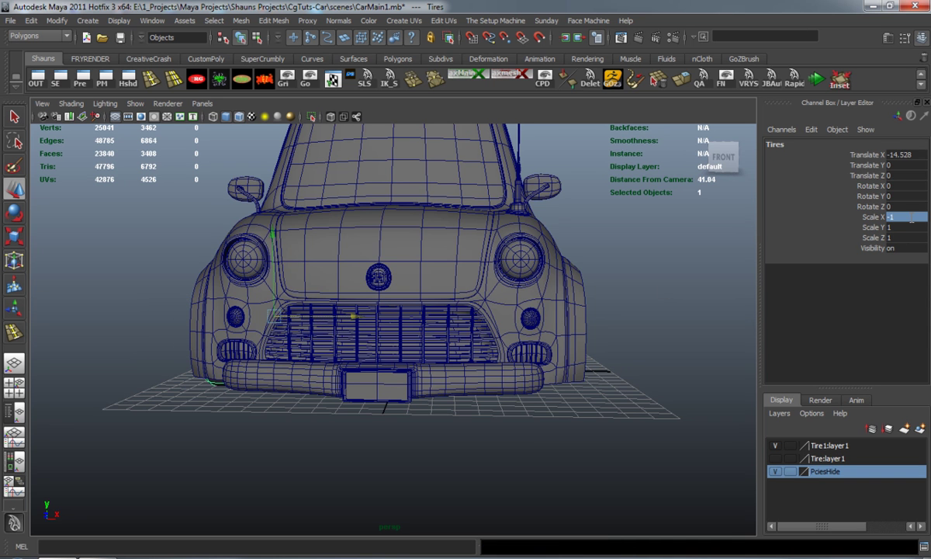
{"action": "left_click_drag", "start_coordinate": [148, 364], "coordinate": [423, 366], "text": "alt"}
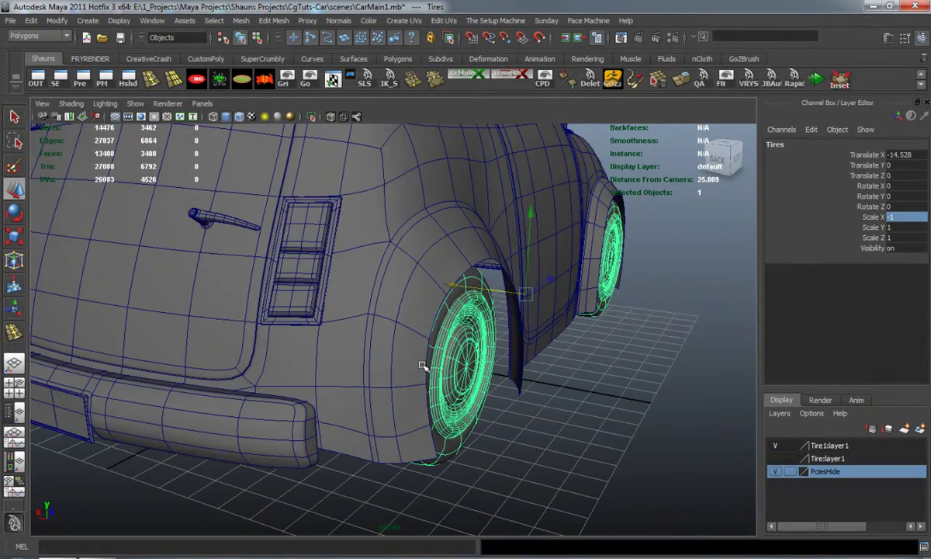
{"action": "left_click_drag", "start_coordinate": [453, 295], "coordinate": [456, 284]}
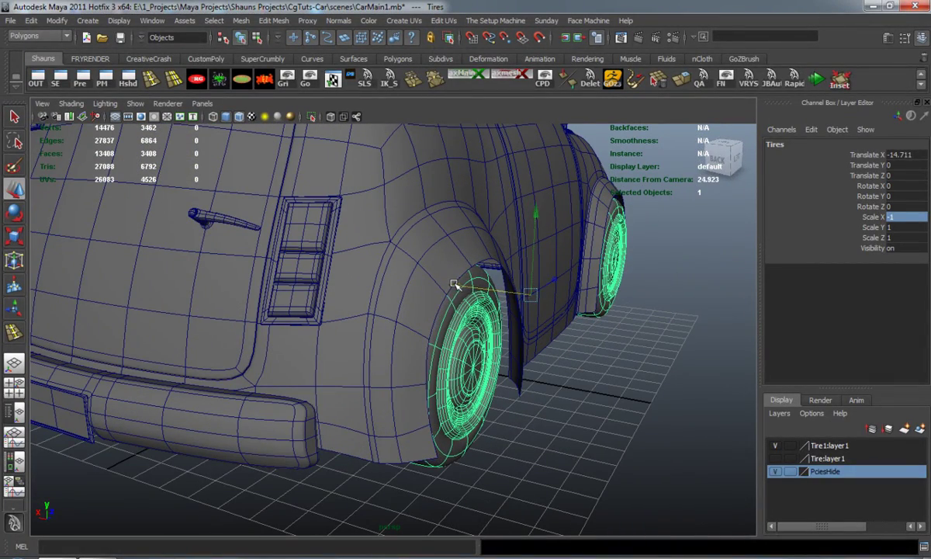
Select the whole rear tire group on the mirrored side and shift it outward to Translate X 0.2
{"action": "left_click", "coordinate": [427, 312]}
{"action": "key", "text": "ctrl+g"}
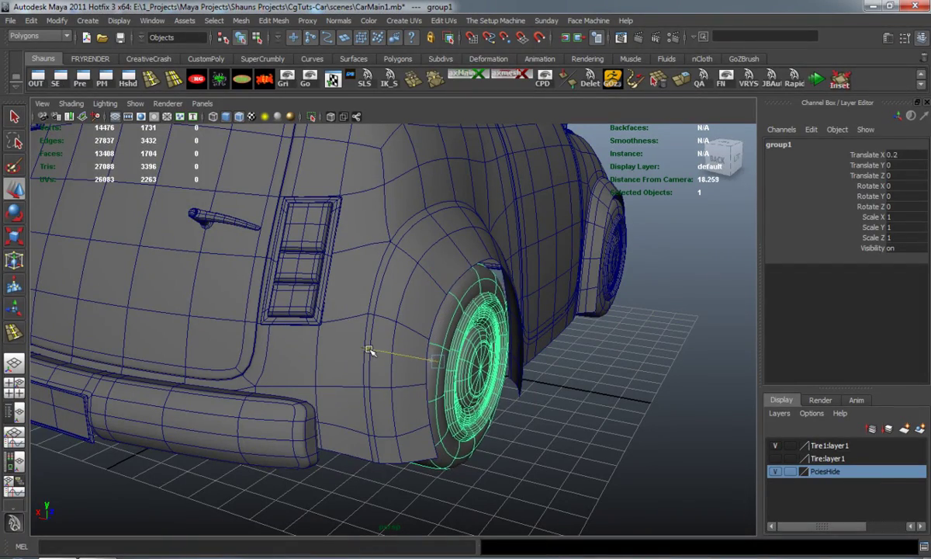
{"action": "left_click", "coordinate": [545, 400]}
{"action": "scroll", "coordinate": [547, 400], "scroll_direction": "down", "scroll_amount": 5}
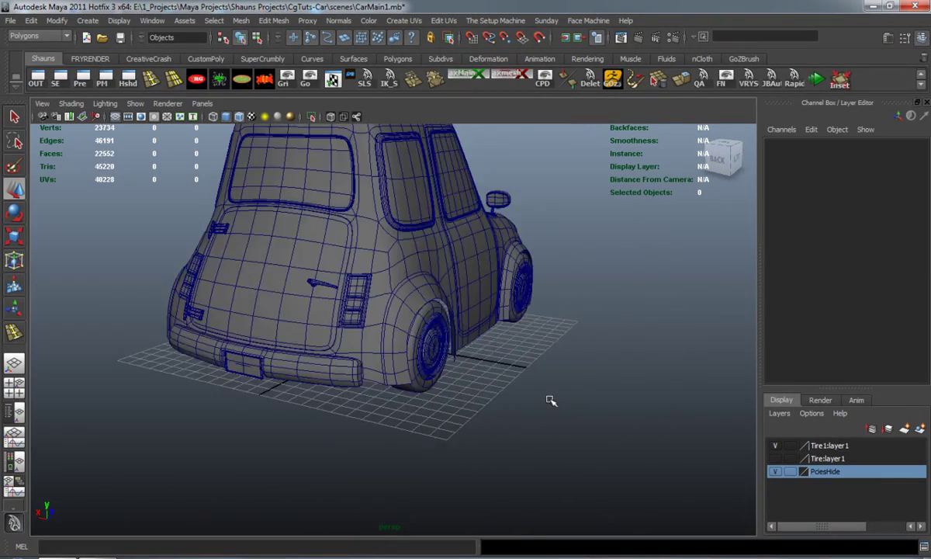
Undo the rear tire shift and the mirrored move of the Tires group
{"action": "left_click_drag", "start_coordinate": [551, 401], "coordinate": [229, 387], "text": "alt"}
{"action": "key", "text": "ctrl+z"}
{"action": "key", "text": "ctrl+z"}
{"action": "key", "text": "ctrl+z"}
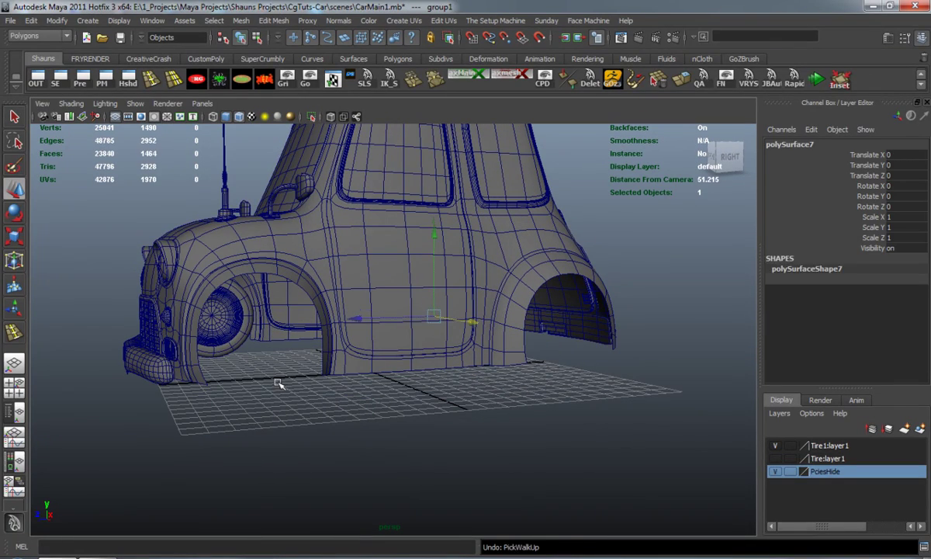
{"action": "key", "text": "ctrl+z"}
{"action": "key", "text": "ctrl+z"}
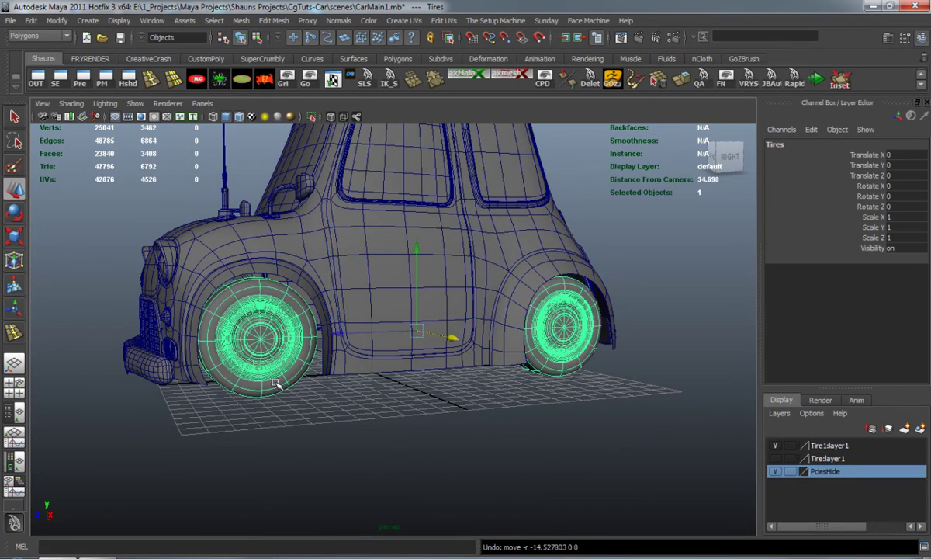
Shift the Tires group outward along X to a Translate X of 0.162
{"action": "left_click_drag", "start_coordinate": [278, 382], "coordinate": [396, 389], "text": "alt"}
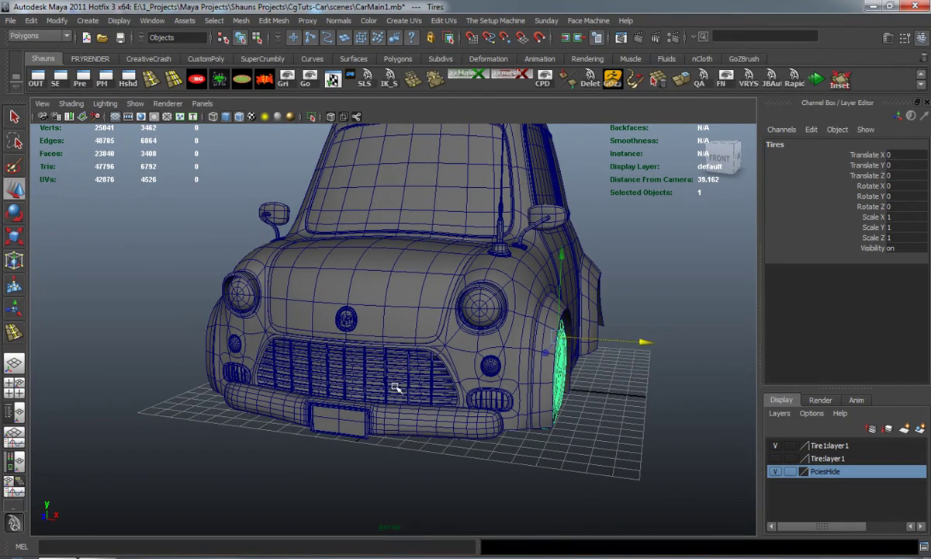
{"action": "left_click_drag", "start_coordinate": [644, 342], "coordinate": [649, 341]}
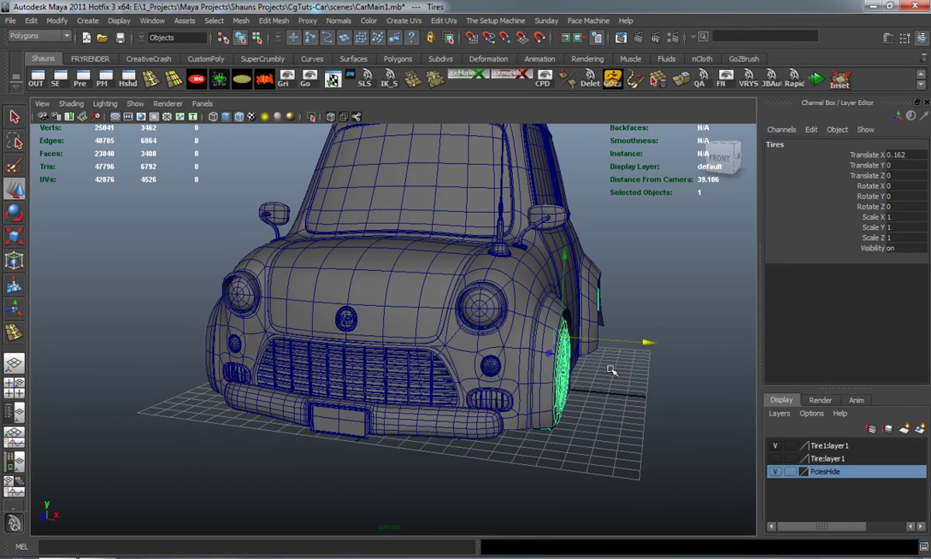
{"action": "left_click_drag", "start_coordinate": [613, 371], "coordinate": [629, 377], "text": "alt"}
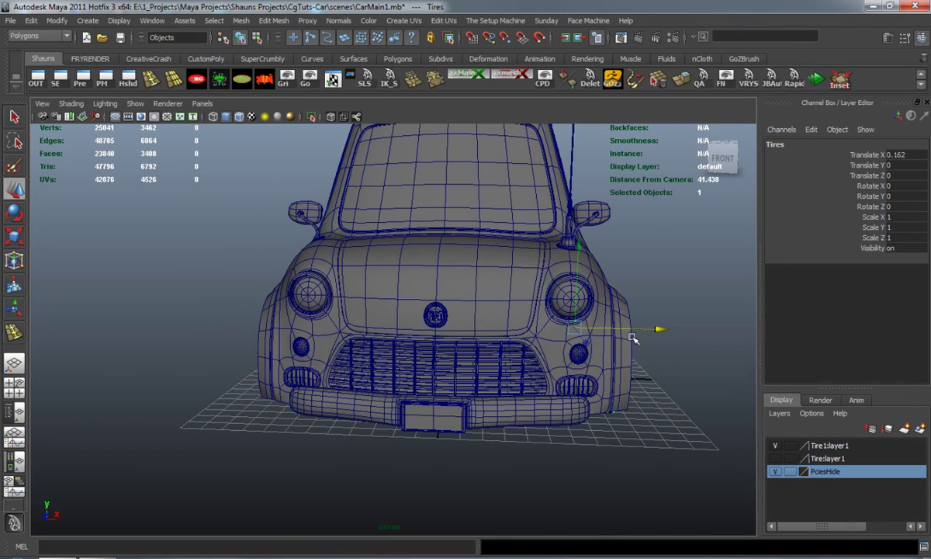
Duplicate the Tires group, mirror the copy with Scale X -1 and move it to the car's opposite side at Translate X about -14.438
{"action": "left_click_drag", "start_coordinate": [661, 329], "coordinate": [638, 330]}
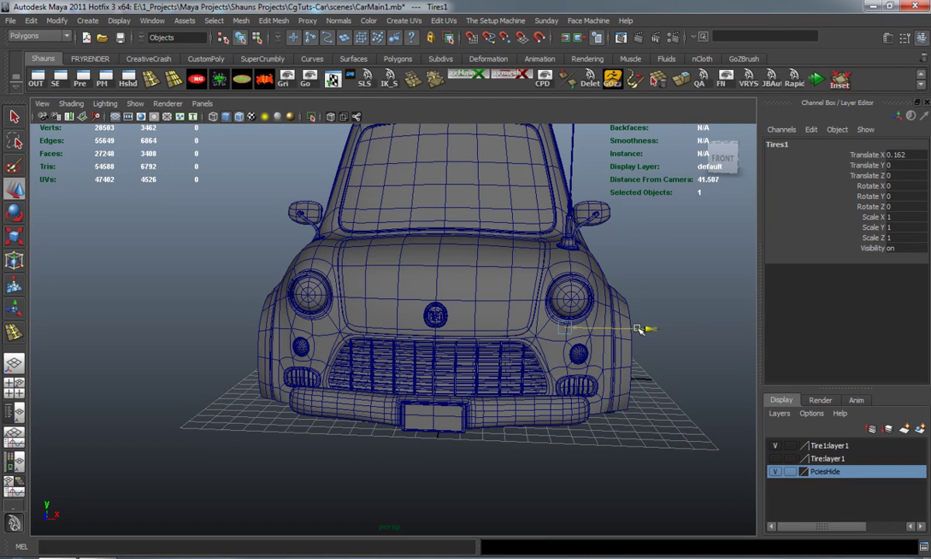
{"action": "left_click_drag", "start_coordinate": [481, 335], "coordinate": [457, 333]}
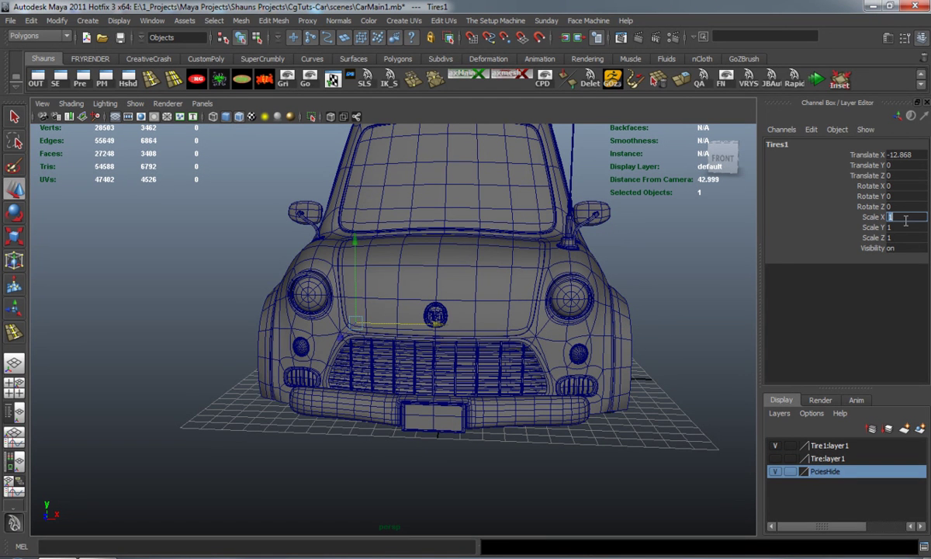
{"action": "left_click_drag", "start_coordinate": [289, 346], "coordinate": [403, 353], "text": "alt"}
{"action": "right_click_drag", "start_coordinate": [404, 353], "coordinate": [428, 349], "text": "alt"}
{"action": "left_click_drag", "start_coordinate": [457, 323], "coordinate": [372, 337]}
Delete the Tire:FrontImage reference image plane from the front view
{"action": "key", "text": "space"}
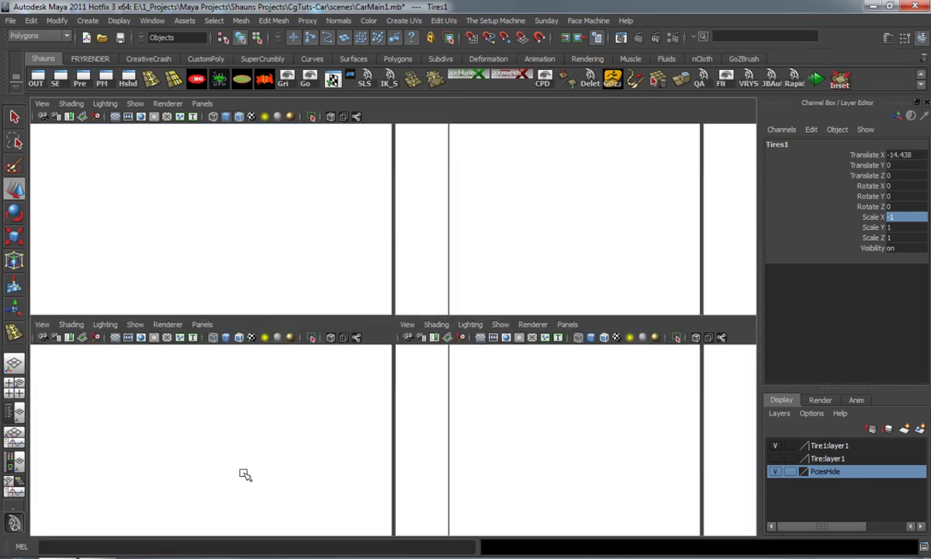
{"action": "key", "text": "space"}
{"action": "middle_click_drag", "start_coordinate": [339, 418], "coordinate": [332, 464], "text": "alt"}
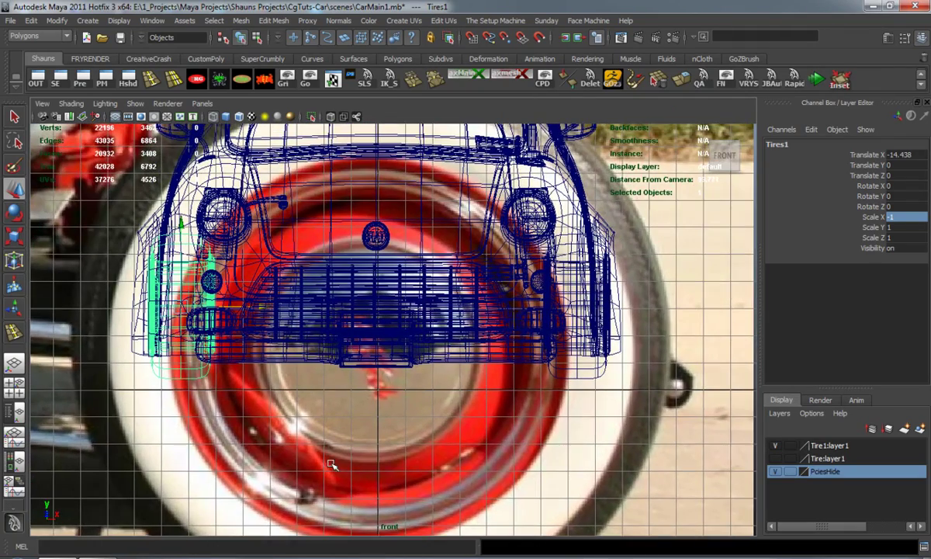
{"action": "middle_click_drag", "start_coordinate": [349, 432], "coordinate": [342, 440], "text": "alt"}
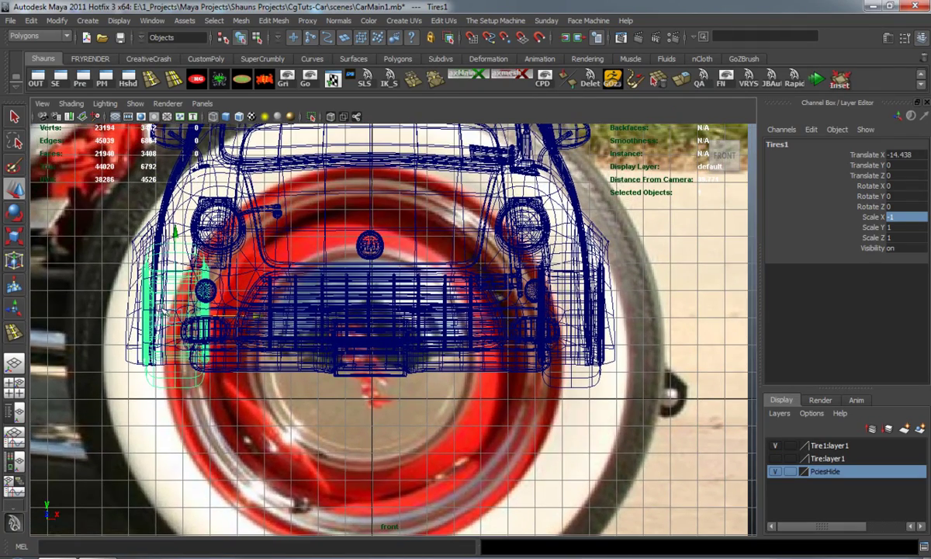
{"action": "left_click", "coordinate": [43, 103]}
{"action": "mouse_move", "coordinate": [105, 284]}
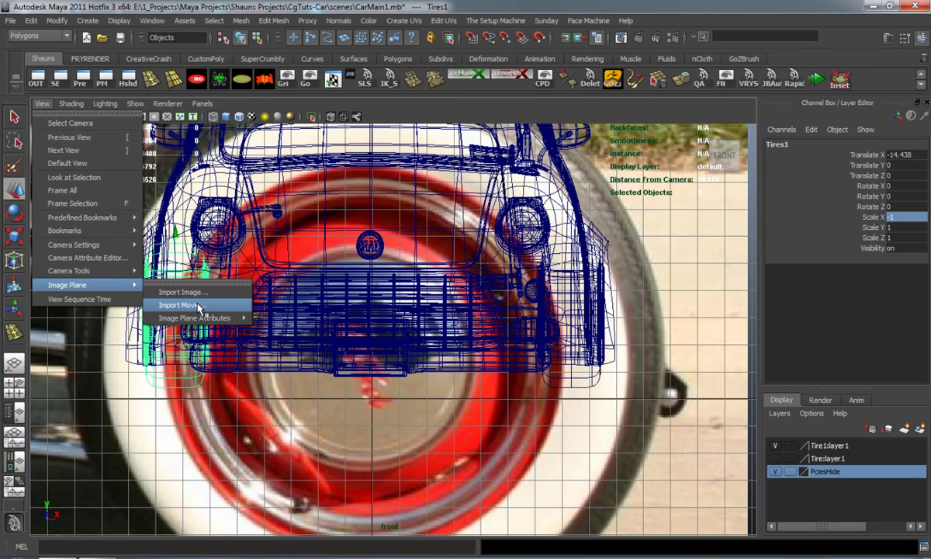
{"action": "mouse_move", "coordinate": [200, 318]}
{"action": "left_click", "coordinate": [272, 317]}
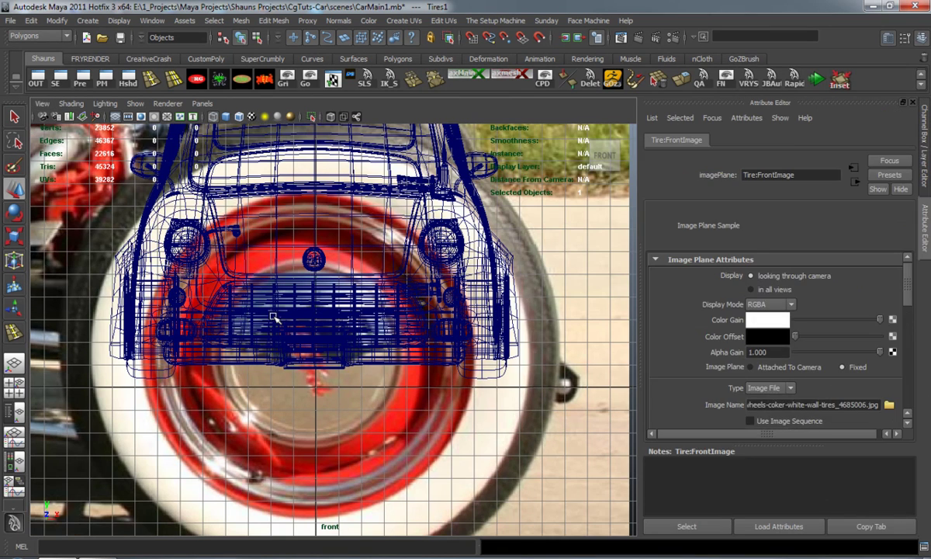
{"action": "left_click", "coordinate": [122, 164]}
Delete the Tire1:FrontImage image plane from the front view and close its attributes
{"action": "left_click", "coordinate": [43, 104]}
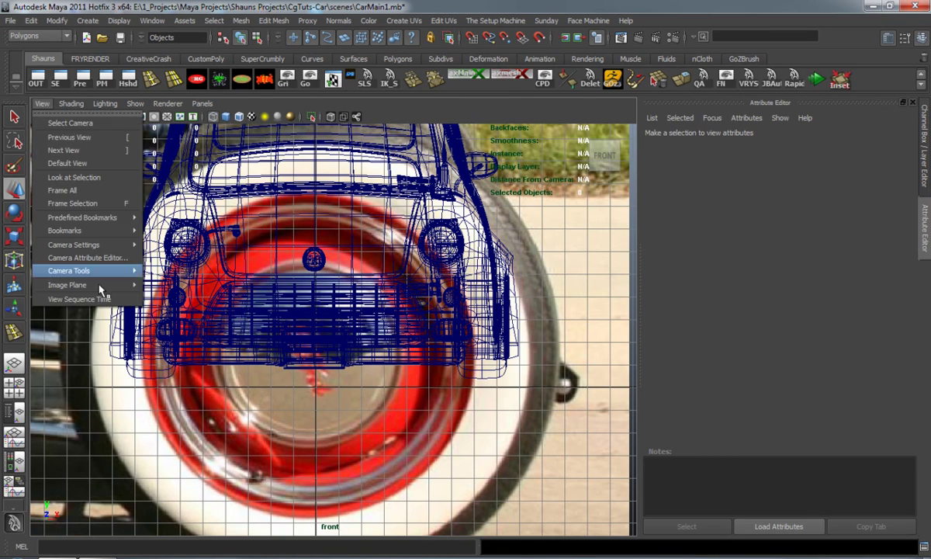
{"action": "mouse_move", "coordinate": [116, 285]}
{"action": "mouse_move", "coordinate": [217, 319]}
{"action": "left_click", "coordinate": [271, 318]}
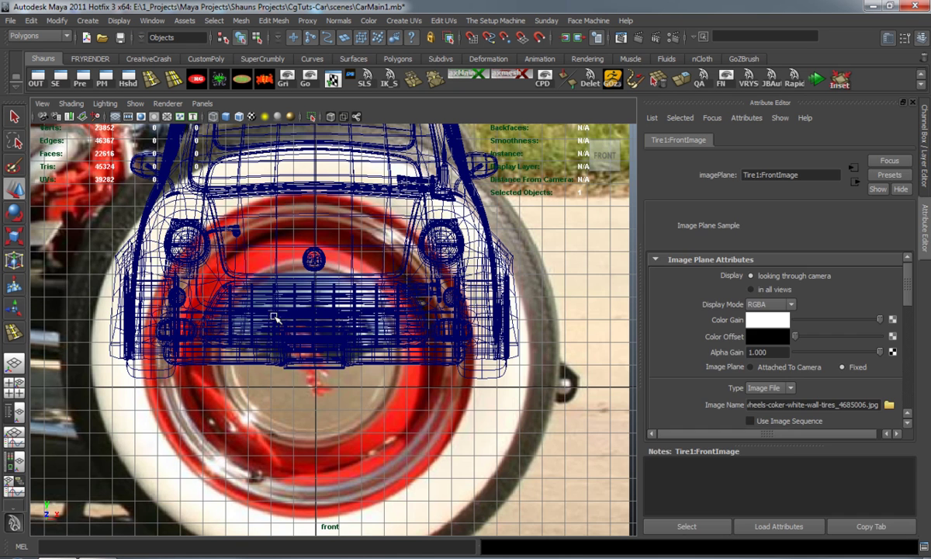
{"action": "key", "text": "Delete"}
{"action": "left_click", "coordinate": [912, 104]}
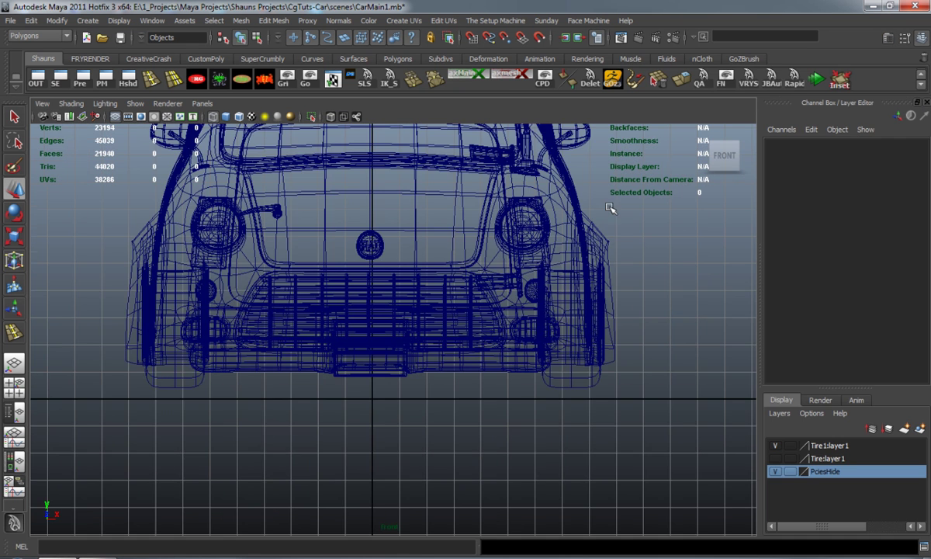
Line up the mirrored Tires1 group with the opposite wheels in the front view, at Translate X about -14.629
{"action": "middle_click_drag", "start_coordinate": [203, 368], "coordinate": [287, 366], "text": "alt"}
{"action": "left_click", "coordinate": [273, 382]}
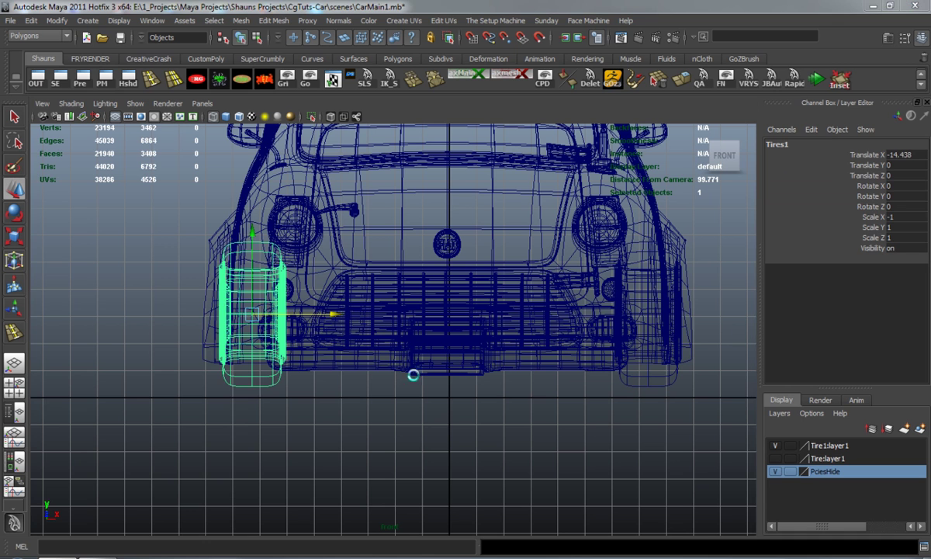
{"action": "left_click_drag", "start_coordinate": [336, 319], "coordinate": [328, 314]}
{"action": "left_click", "coordinate": [364, 404]}
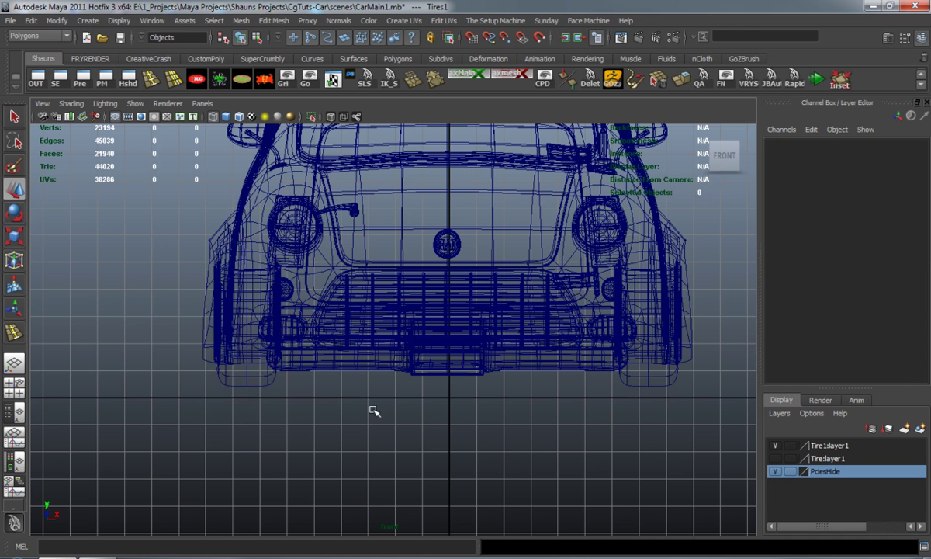
Examine the placement of the tires on both sides of the car in perspective, from the front and from underneath
{"action": "scroll", "coordinate": [441, 353], "scroll_direction": "down", "scroll_amount": 4}
{"action": "key", "text": "space"}
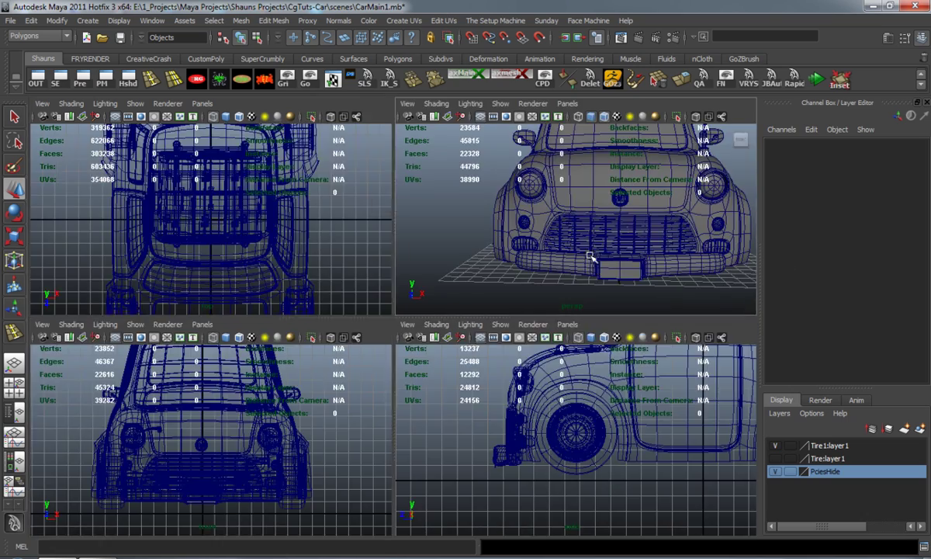
{"action": "key", "text": "space"}
{"action": "left_click_drag", "start_coordinate": [506, 291], "coordinate": [445, 277], "text": "alt"}
{"action": "scroll", "coordinate": [445, 277], "scroll_direction": "down", "scroll_amount": 6}
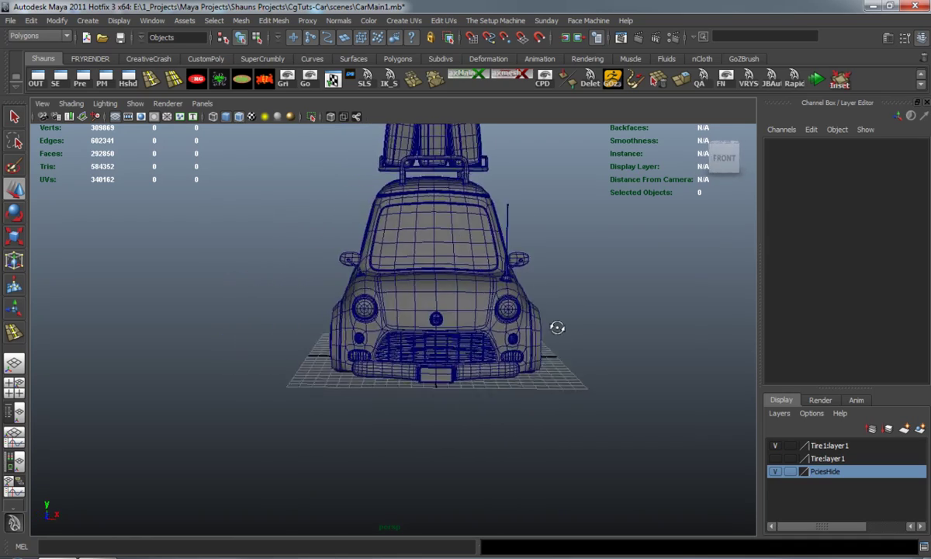
{"action": "scroll", "coordinate": [518, 352], "scroll_direction": "up", "scroll_amount": 8}
{"action": "left_click_drag", "start_coordinate": [533, 353], "coordinate": [673, 322], "text": "alt"}
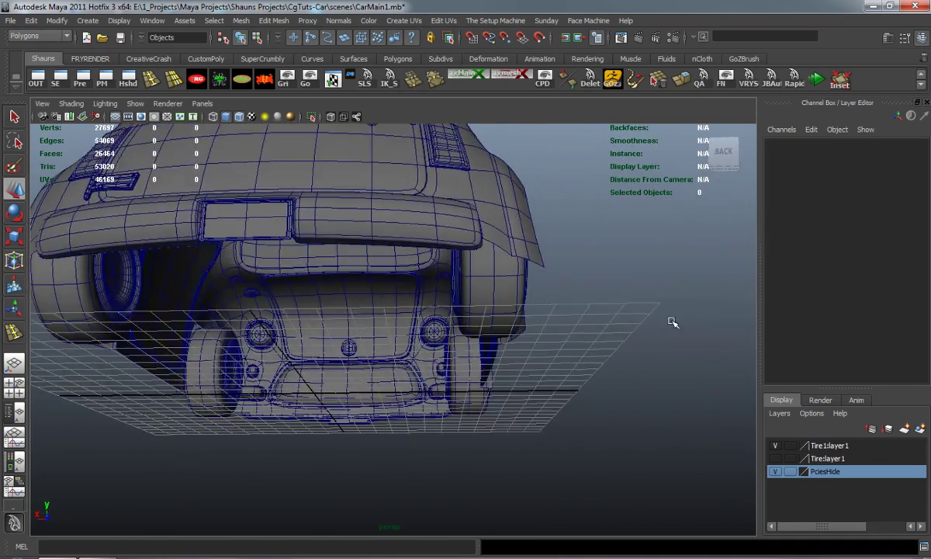
{"action": "left_click", "coordinate": [492, 311]}
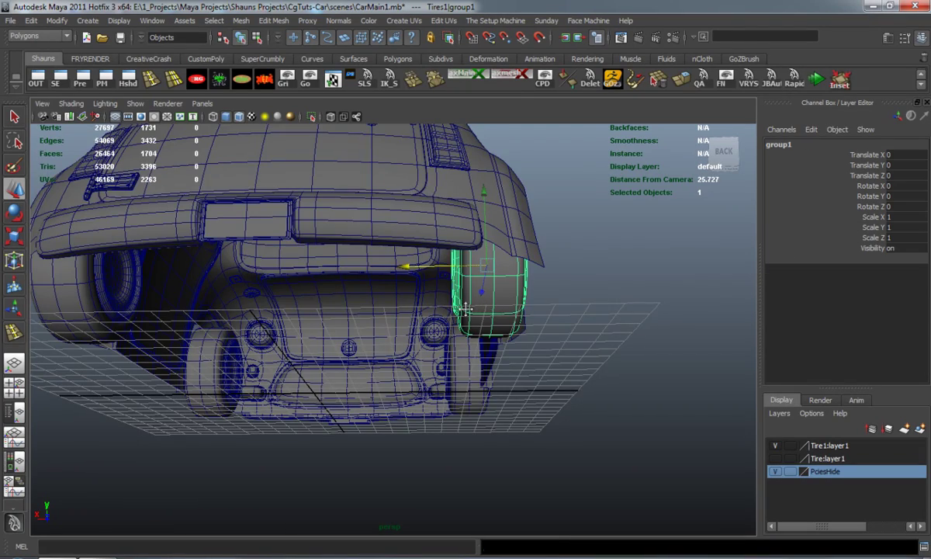
{"action": "left_click_drag", "start_coordinate": [466, 308], "coordinate": [409, 287], "text": "alt"}
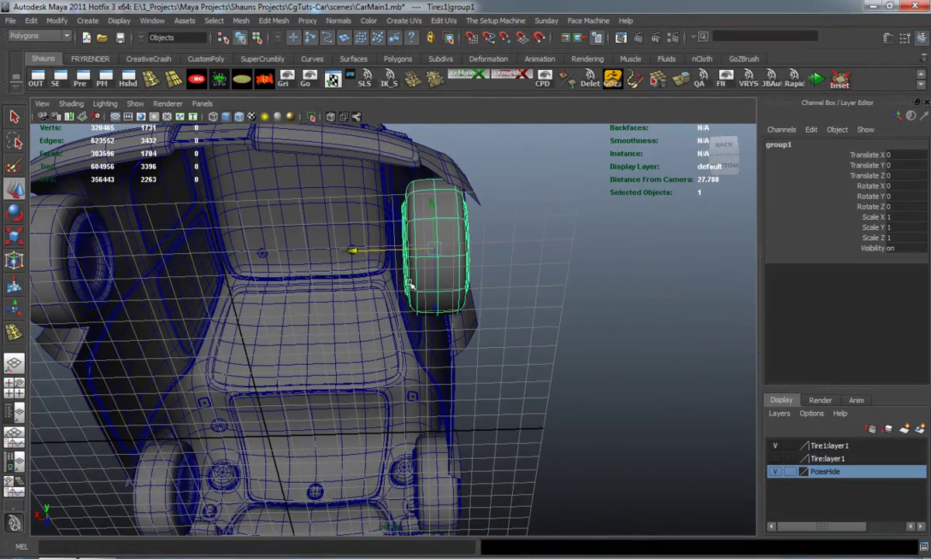
{"action": "left_click_drag", "start_coordinate": [354, 252], "coordinate": [233, 330], "text": "alt"}
{"action": "left_click", "coordinate": [362, 237]}
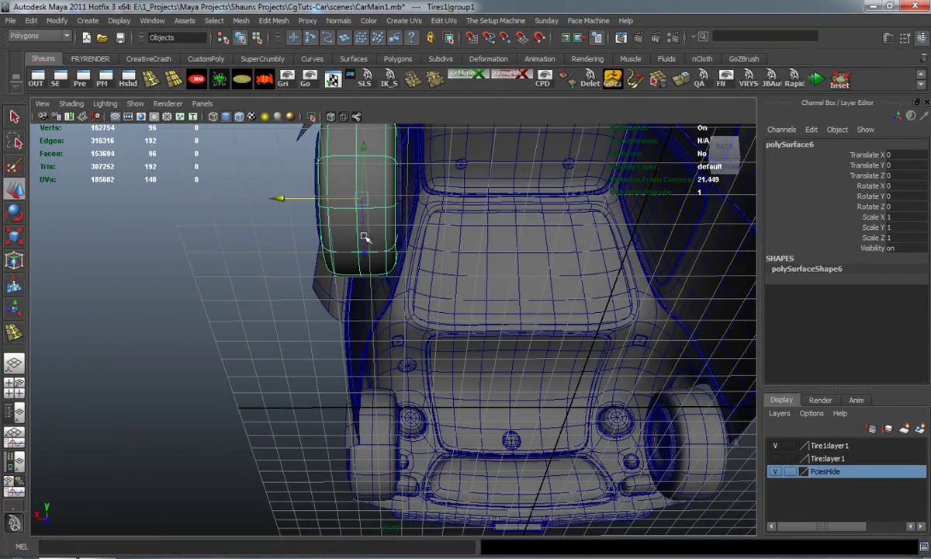
{"action": "left_click_drag", "start_coordinate": [293, 198], "coordinate": [551, 312]}
{"action": "left_click", "coordinate": [437, 359]}
{"action": "key", "text": "a"}
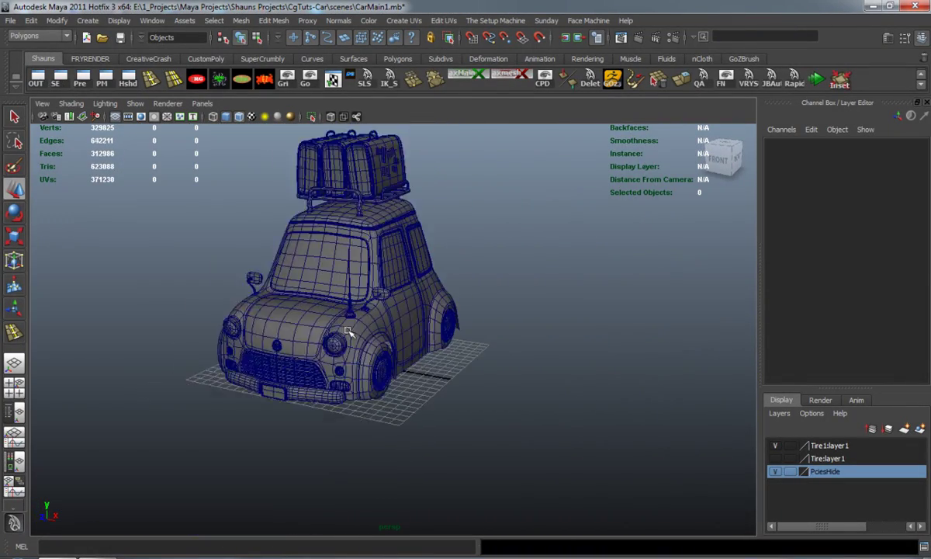
Clean up the channel attributes of all the objects in the scene and clear the selection
{"action": "middle_click_drag", "start_coordinate": [277, 278], "coordinate": [312, 322], "text": "alt"}
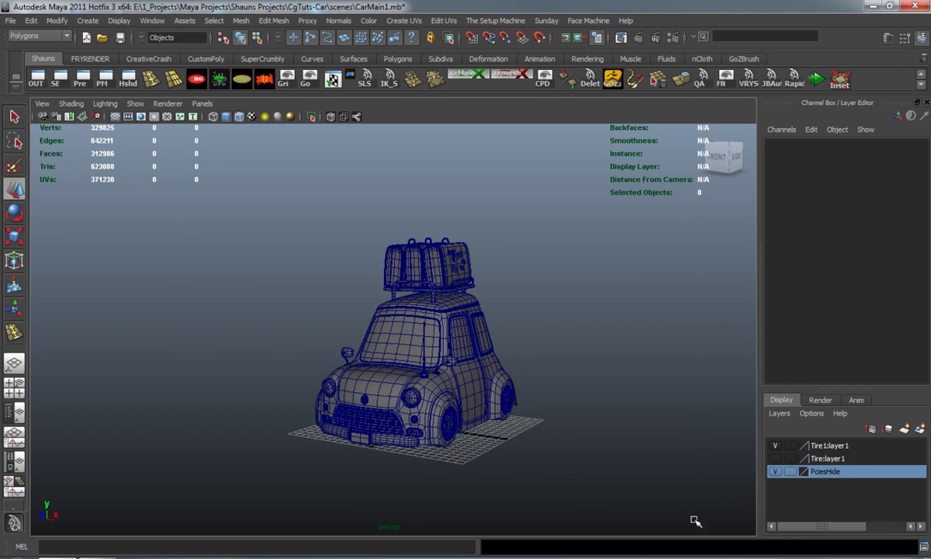
{"action": "left_click", "coordinate": [263, 82]}
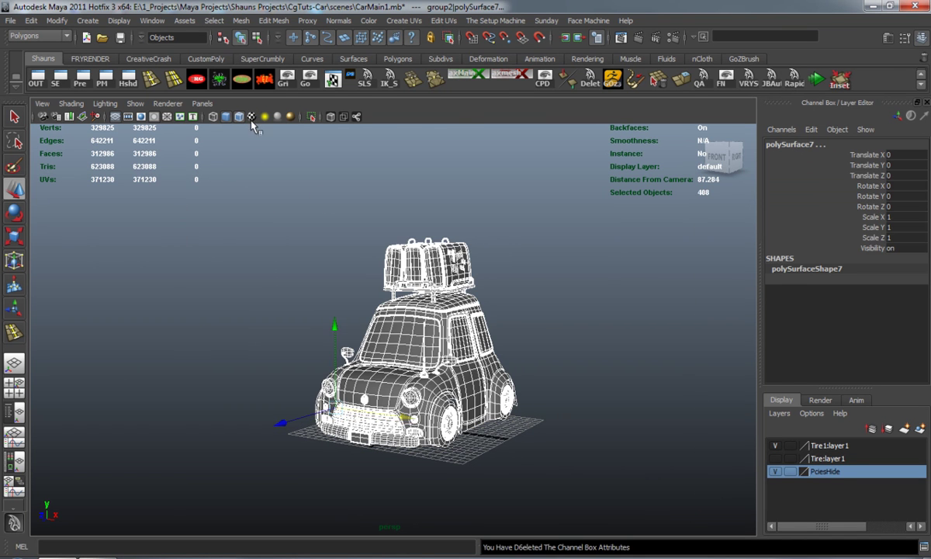
{"action": "left_click", "coordinate": [278, 287]}
Create an empty group in the Outliner and name it Wheels
{"action": "left_click_drag", "start_coordinate": [930, 159], "coordinate": [544, 127]}
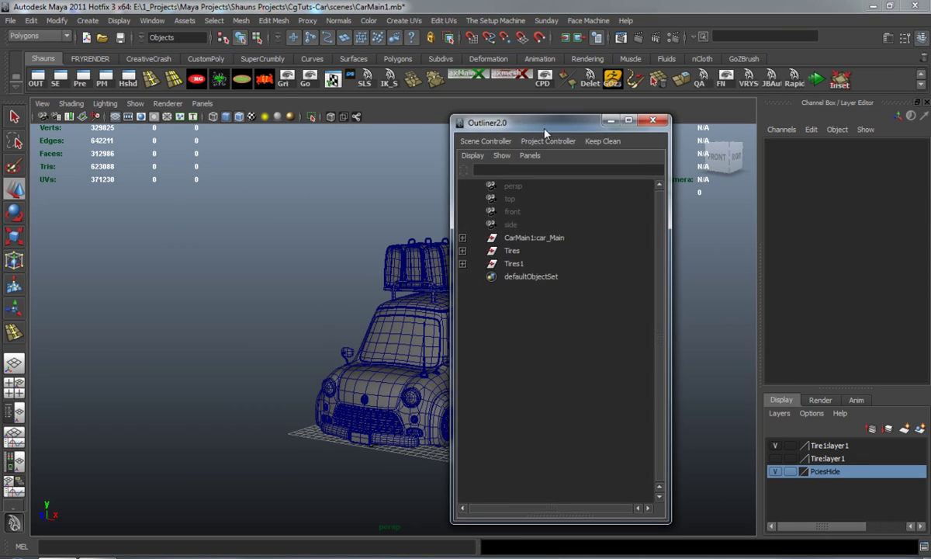
{"action": "key", "text": "ctrl+g"}
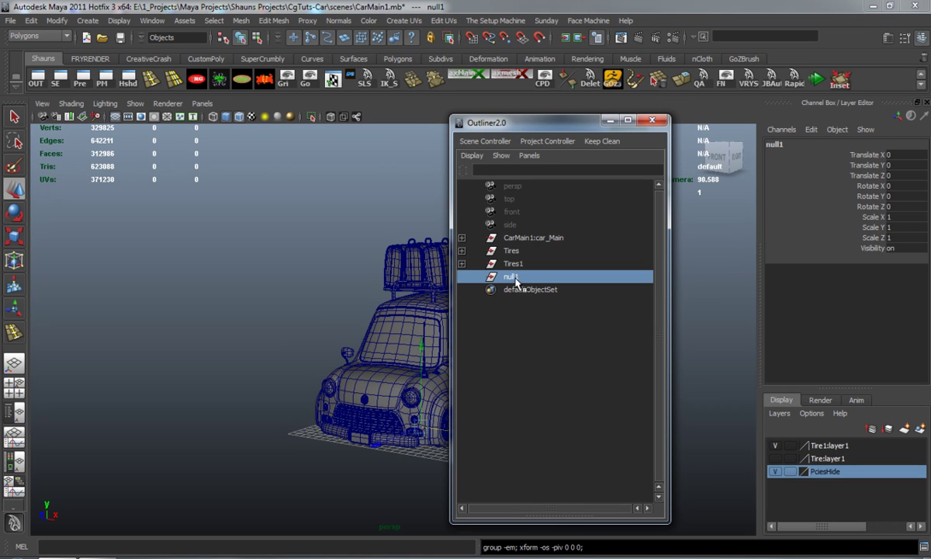
{"action": "double_click", "coordinate": [512, 277]}
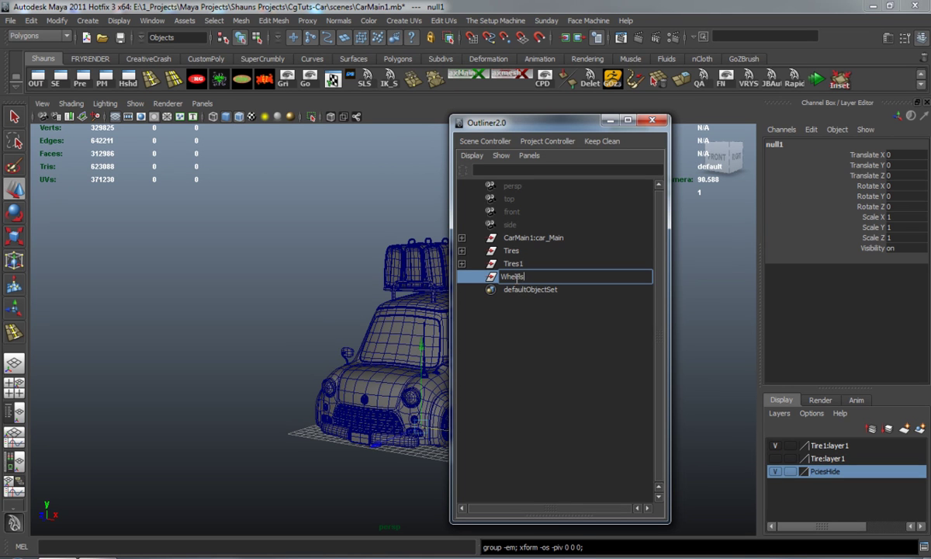
{"action": "key", "text": "Return"}
Rename the Tires1 group to R_Side and the Tires group to L_Side
{"action": "left_click", "coordinate": [518, 265]}
{"action": "double_click", "coordinate": [518, 265]}
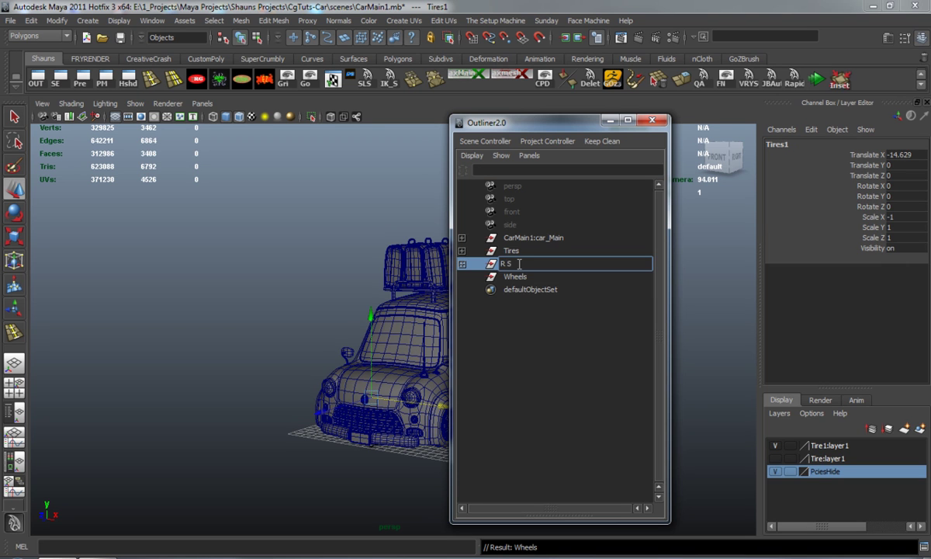
{"action": "key", "text": "Return"}
{"action": "double_click", "coordinate": [517, 254]}
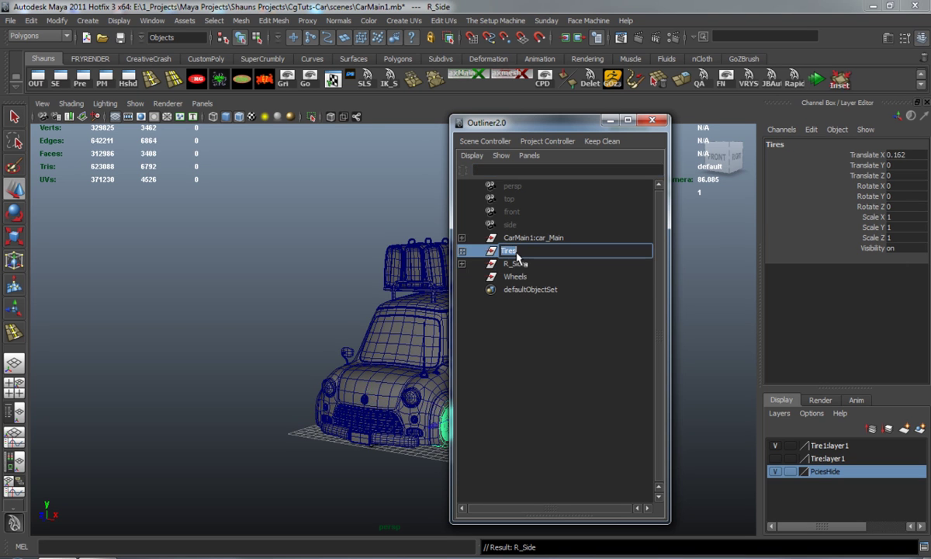
{"action": "key", "text": "Return"}
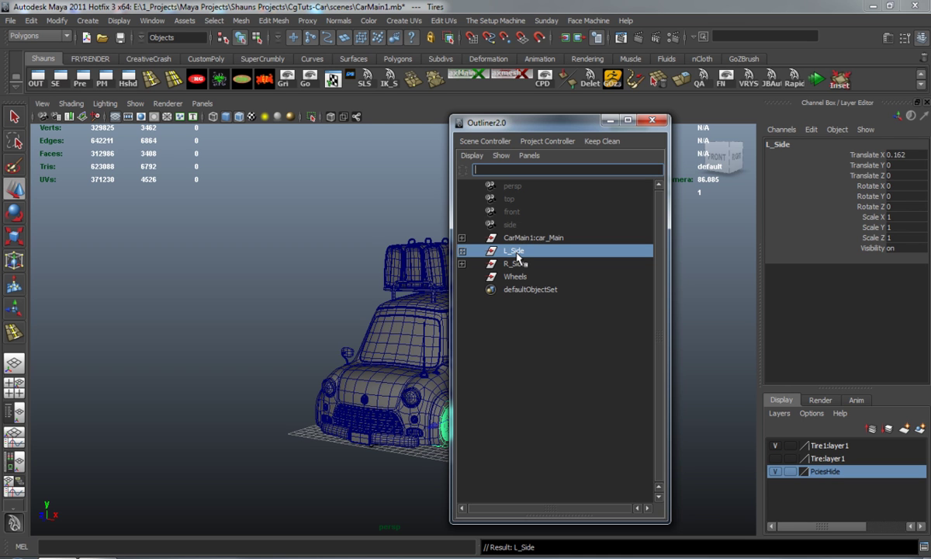
Parent L_Side and R_Side under the Wheels group, and place Wheels inside CarMain1:car_Main
{"action": "left_click", "coordinate": [515, 262], "text": "ctrl"}
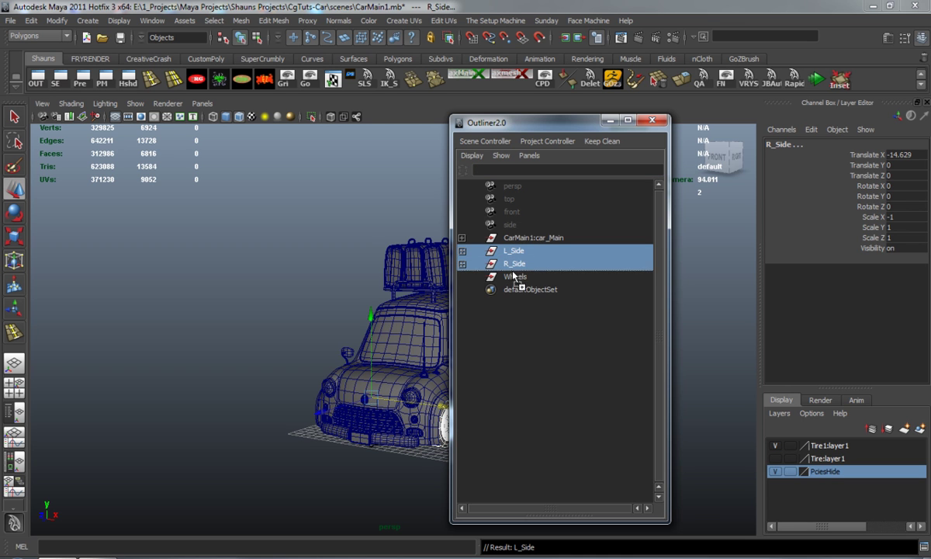
{"action": "middle_click_drag", "start_coordinate": [513, 275], "coordinate": [515, 242]}
{"action": "left_click", "coordinate": [333, 257]}
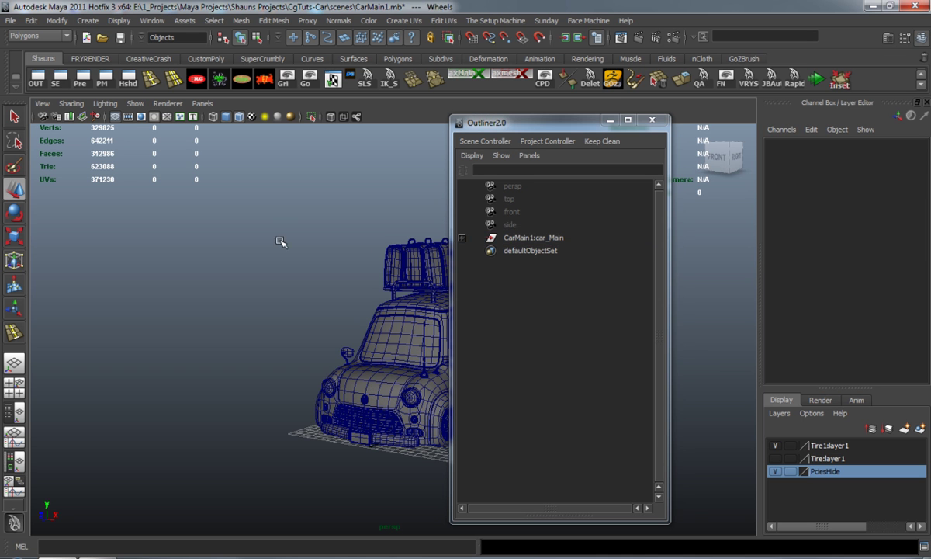
Clean up the channel attributes of CarMain1:car_Main with its transforms zeroed, and close the Outliner
{"action": "left_click", "coordinate": [500, 239]}
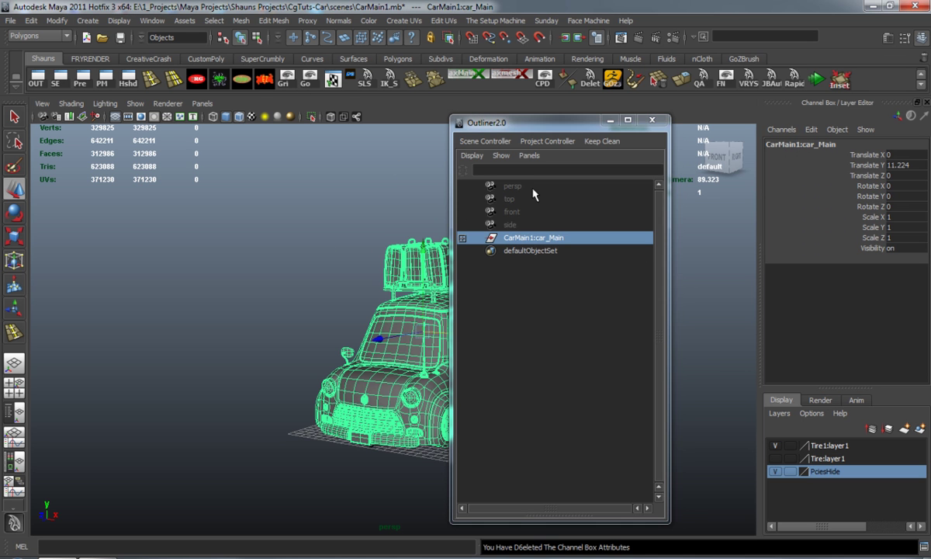
{"action": "left_click", "coordinate": [653, 120]}
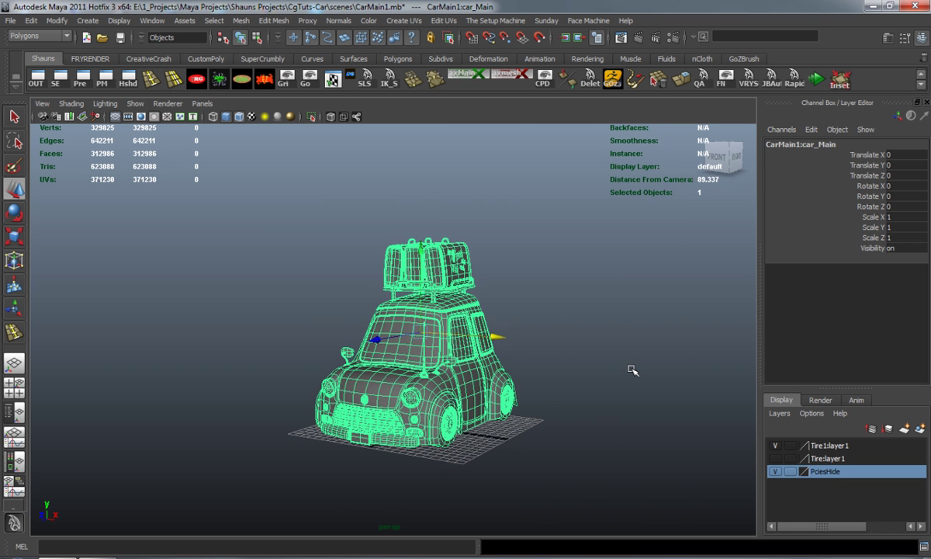
Deselect the car and turn off the wireframe overlay on the shaded perspective view
{"action": "left_click", "coordinate": [625, 376]}
{"action": "left_click_drag", "start_coordinate": [562, 385], "coordinate": [547, 369], "text": "alt"}
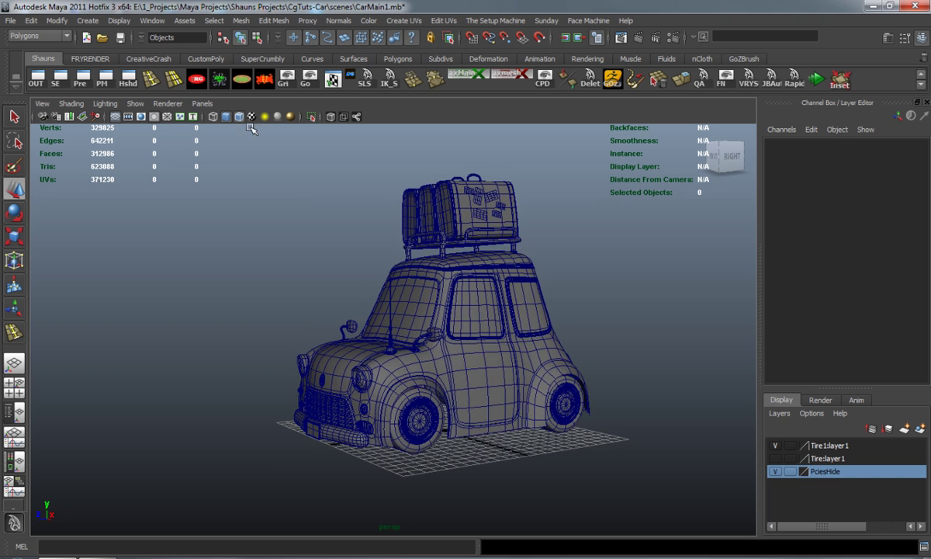
{"action": "left_click", "coordinate": [242, 118]}
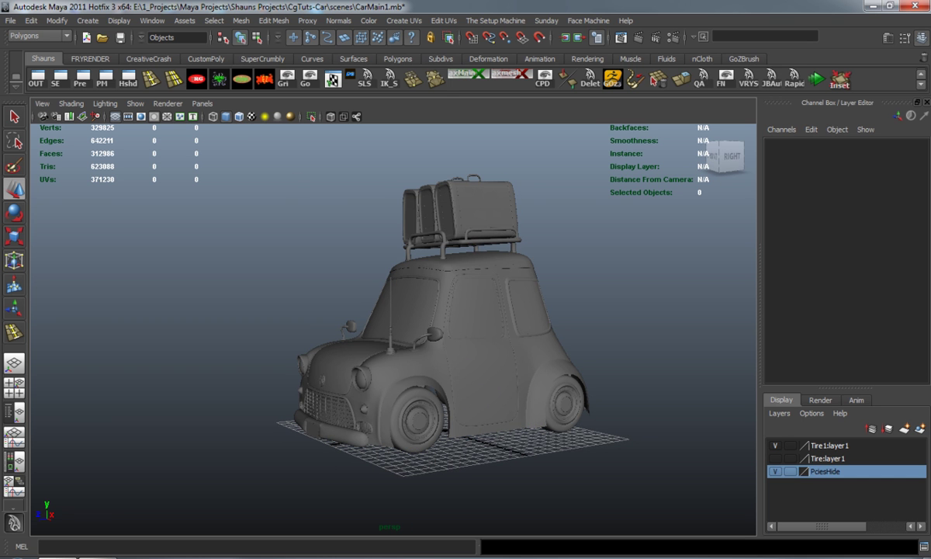